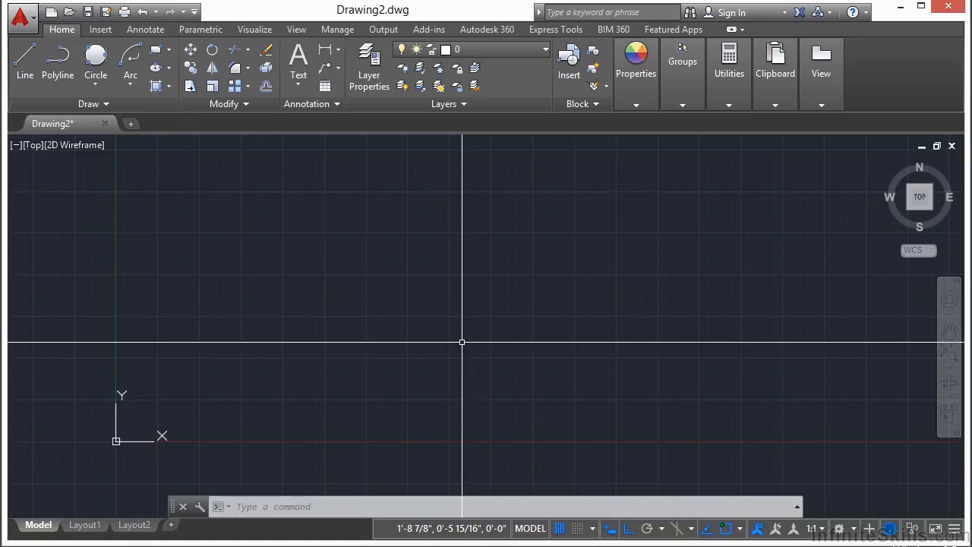
- Create a new drawing from the acad.dwt template
click(131, 125)
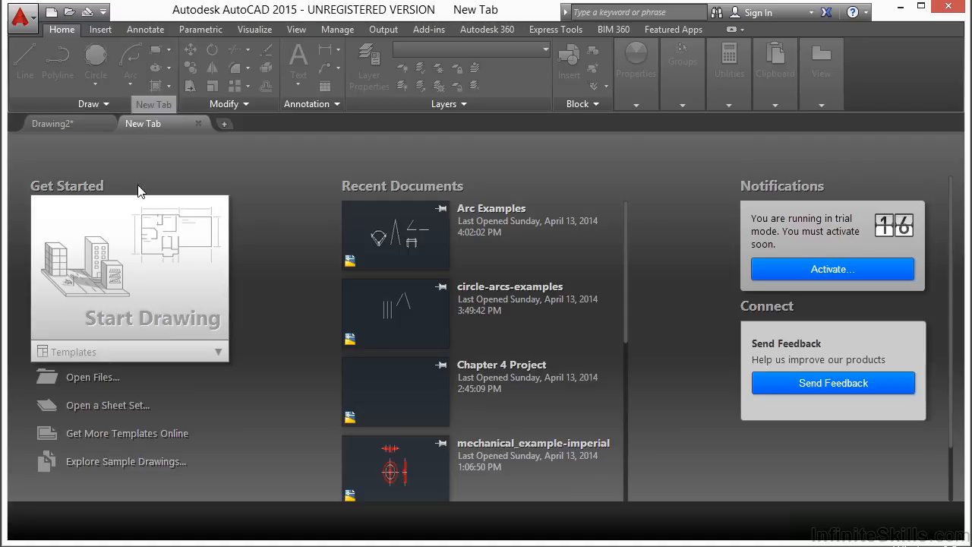
click(82, 351)
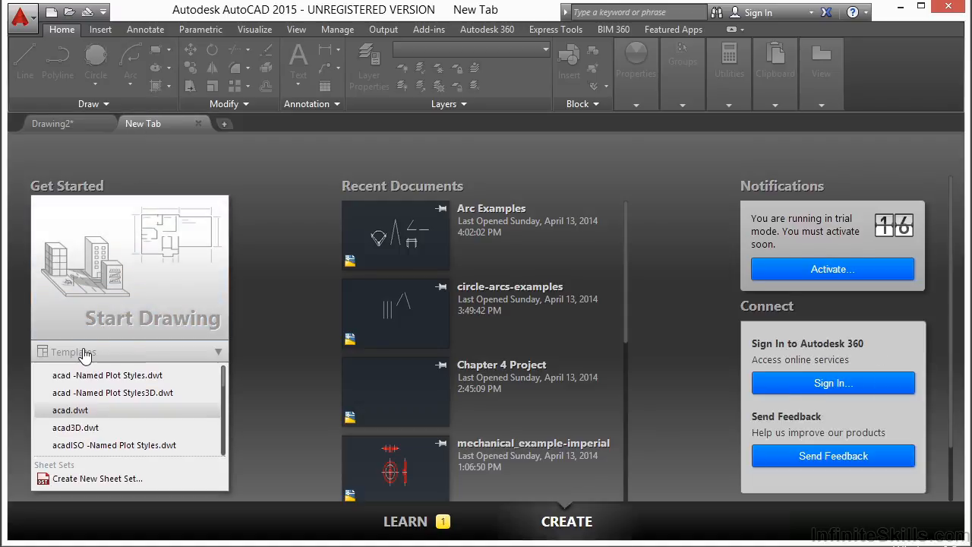
click(82, 412)
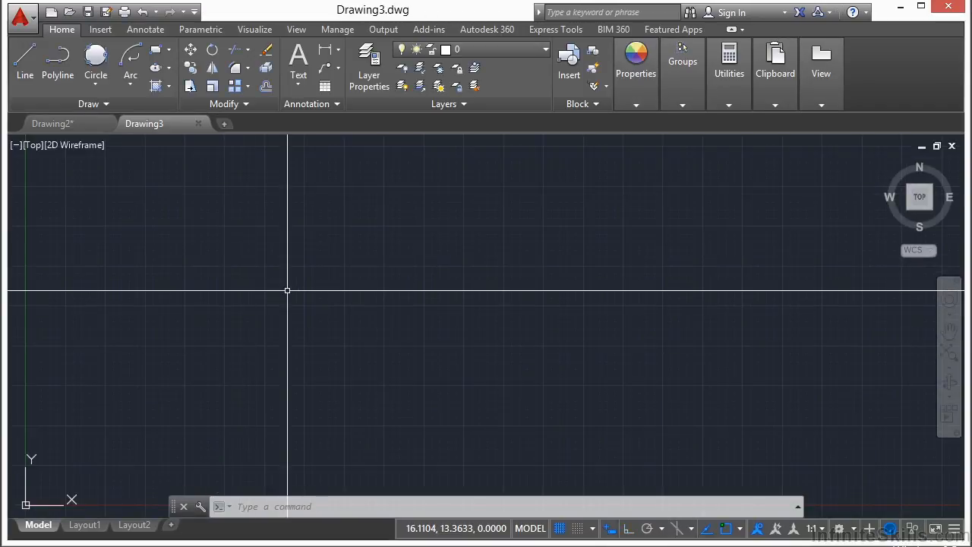
- Save the new drawing as Chapter 5 project-final.dwg in the 05 folder, replacing the existing file of that name
text(save)
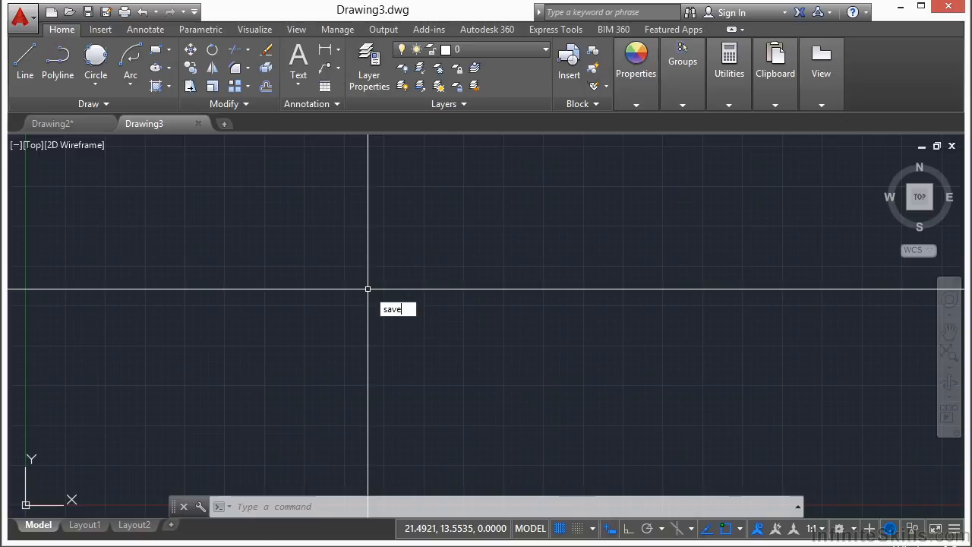
key(Return)
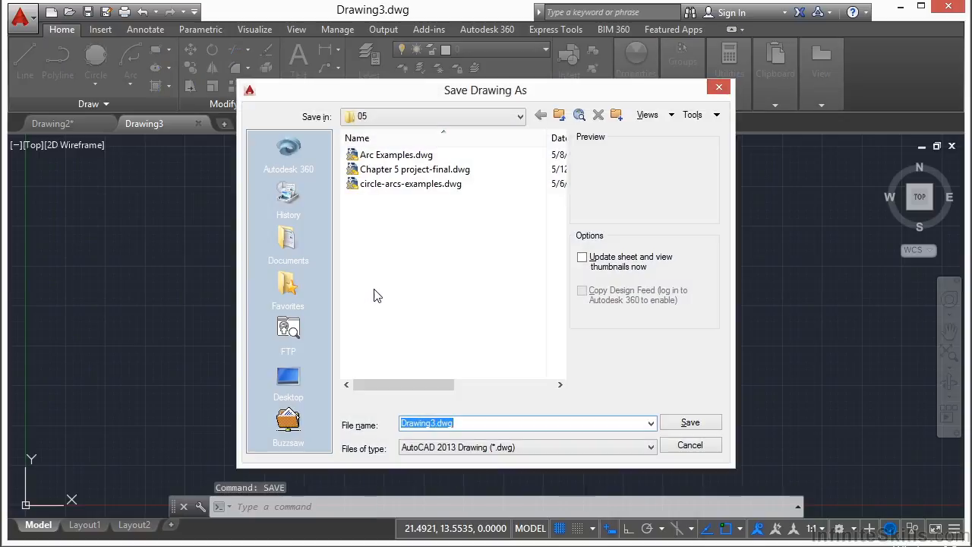
click(440, 169)
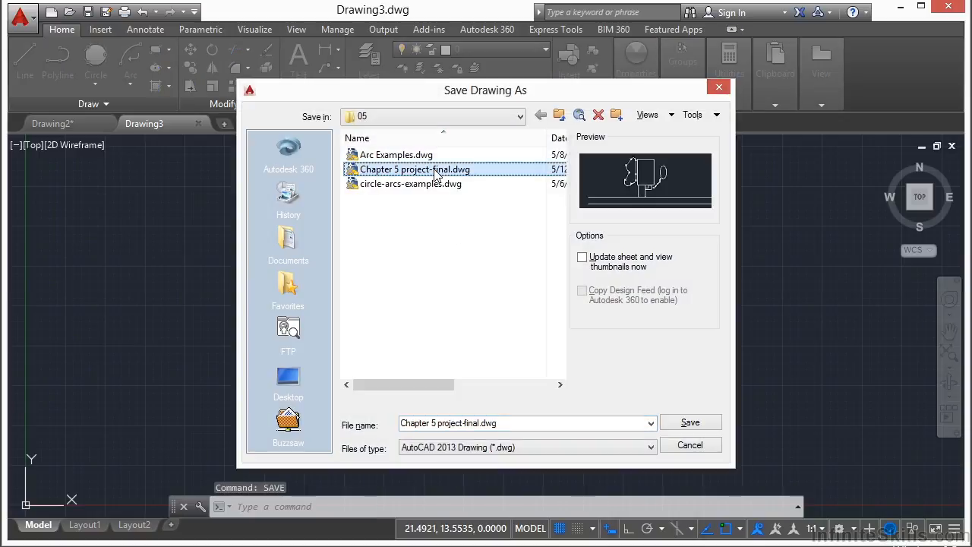
click(690, 423)
click(464, 319)
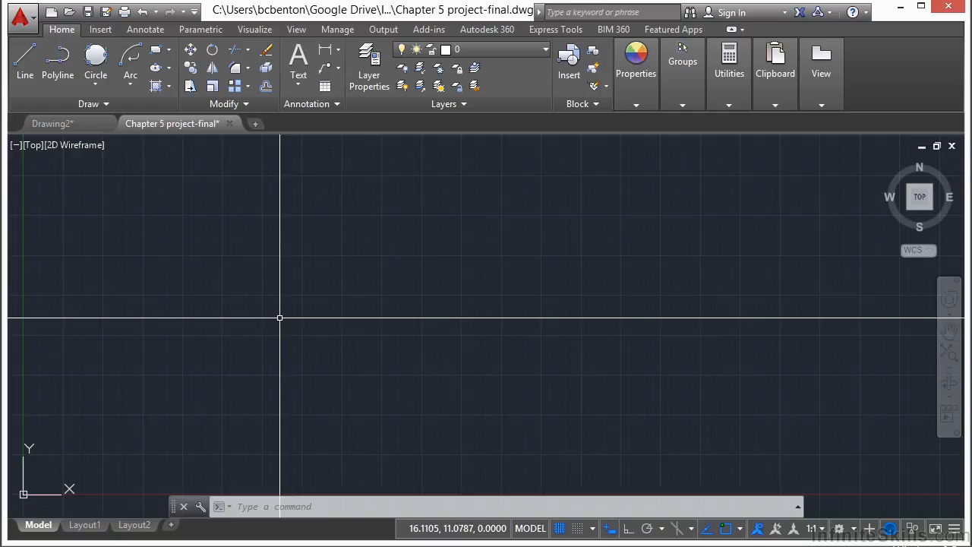
- Draw a rectangle 30 units wide and 50 units high in the open area above the X axis
scroll(319, 321, down, 2)
middle_drag(505, 293, 438, 326)
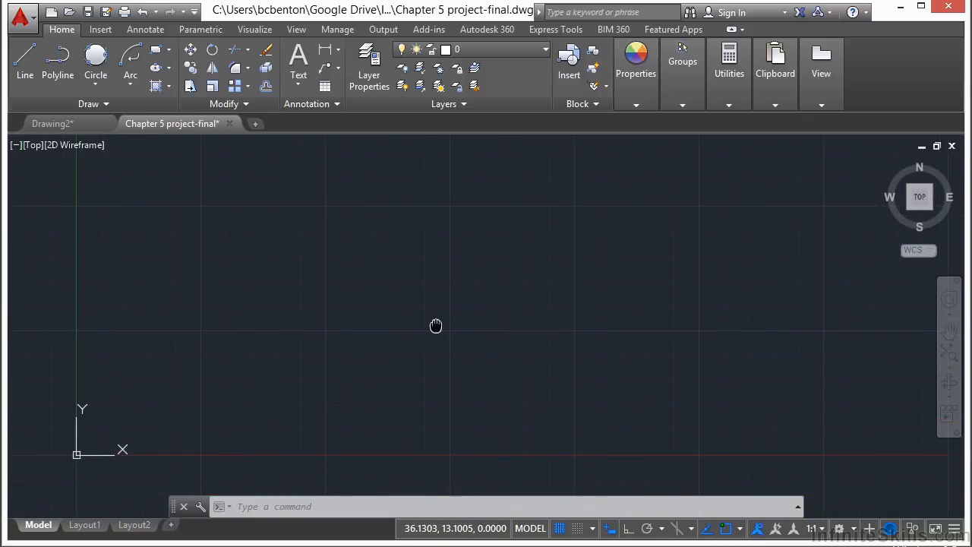
click(168, 50)
click(179, 76)
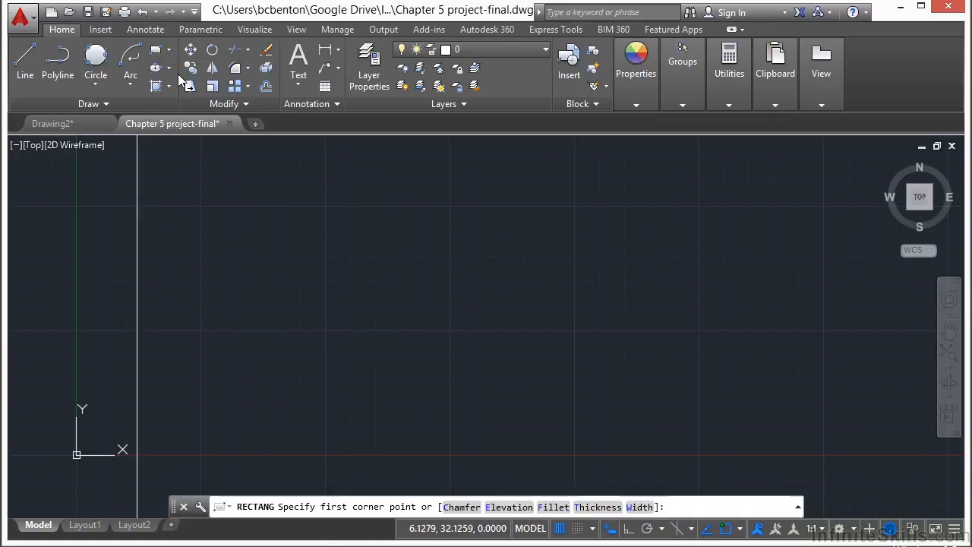
click(443, 321)
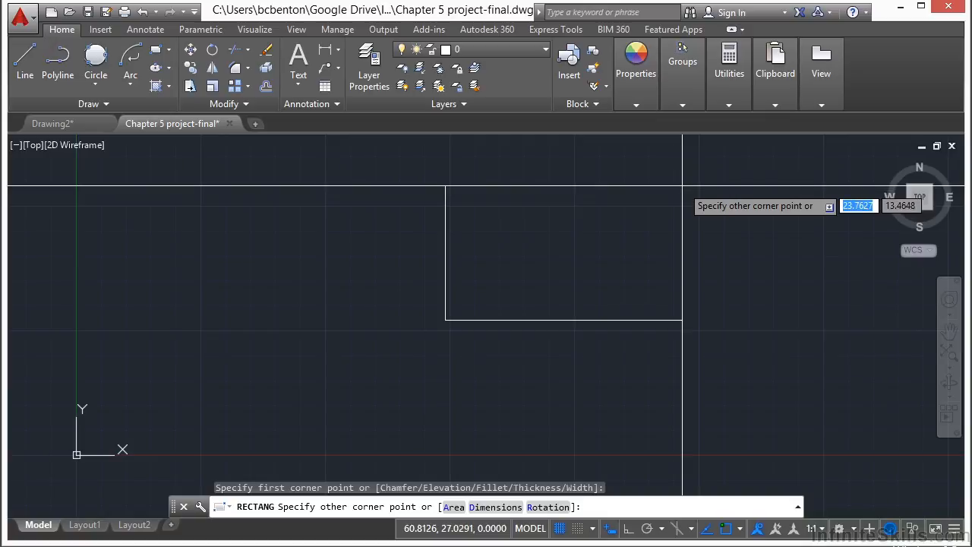
middle_drag(666, 250, 430, 262)
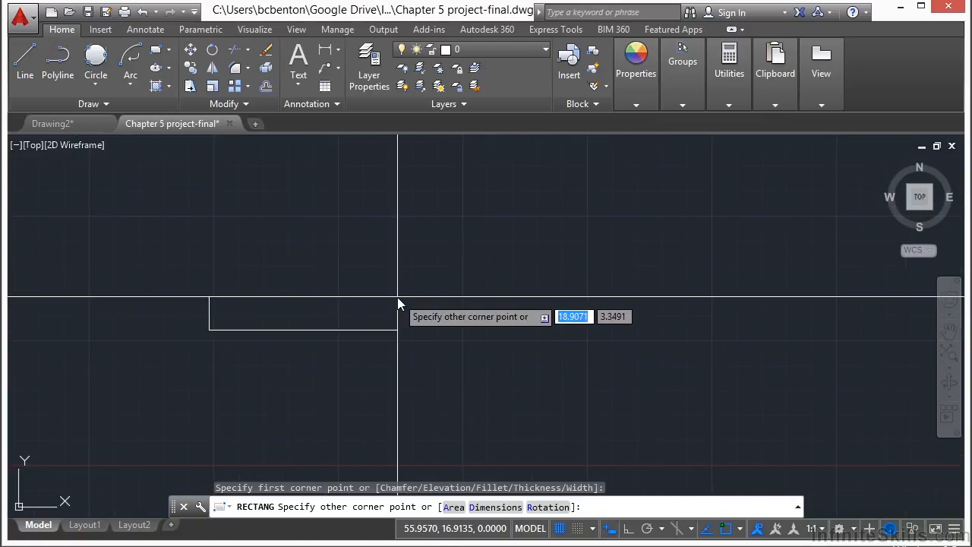
text(30)
key(Tab)
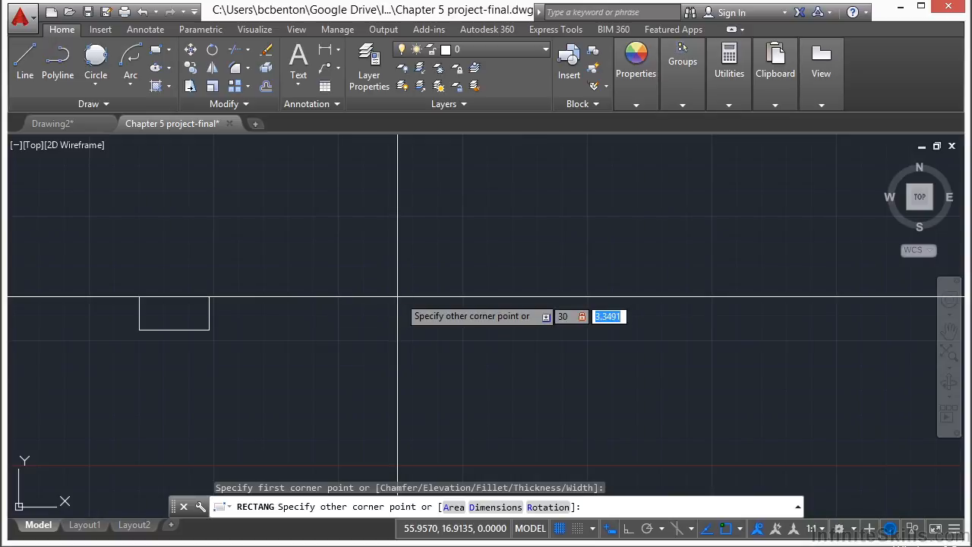
text(50)
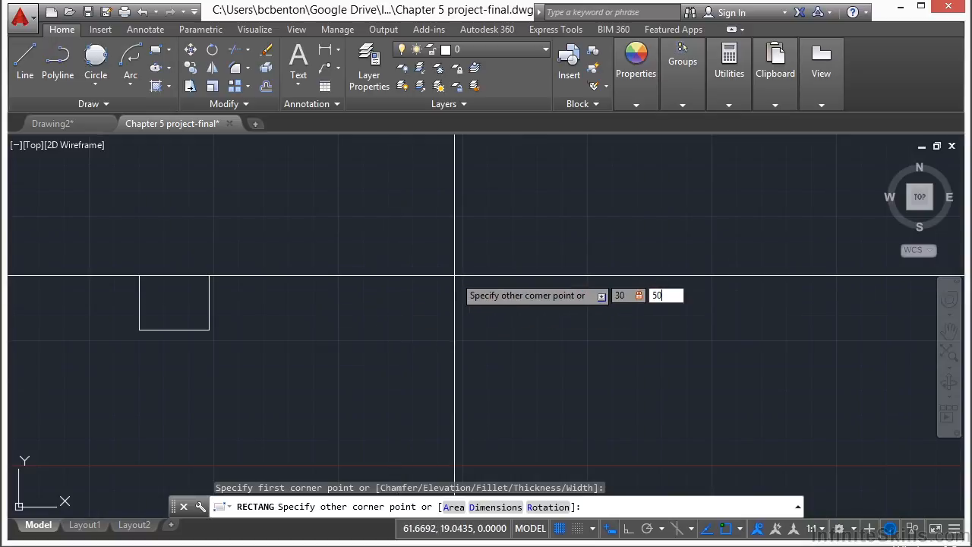
key(Return)
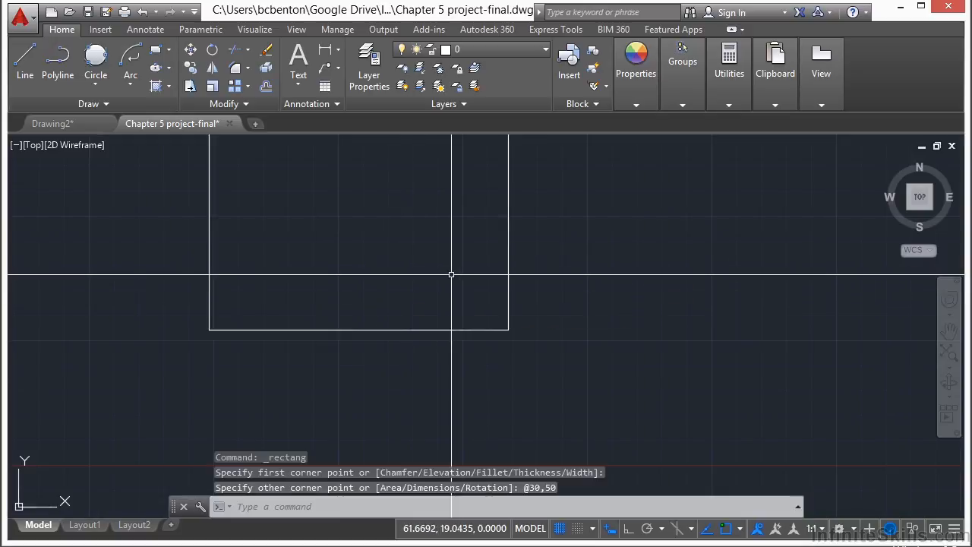
- With Ortho mode on, draw a 30-unit line straight down from the rectangle's lower-left corner
middle_click(401, 284)
middle_click(402, 284)
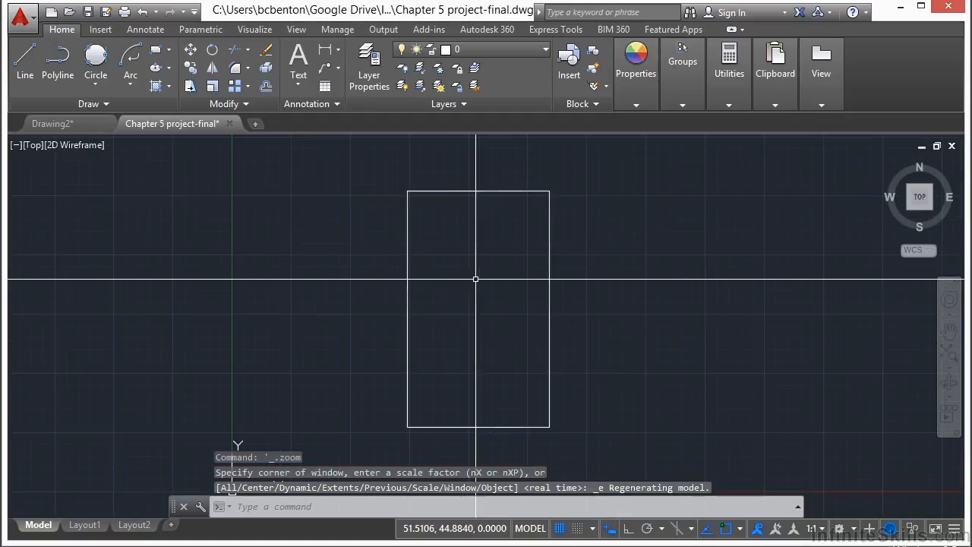
mouse_move(475, 302)
middle_down()
mouse_move(479, 274)
mouse_move(394, 276)
middle_up()
scroll(479, 273, down, 2)
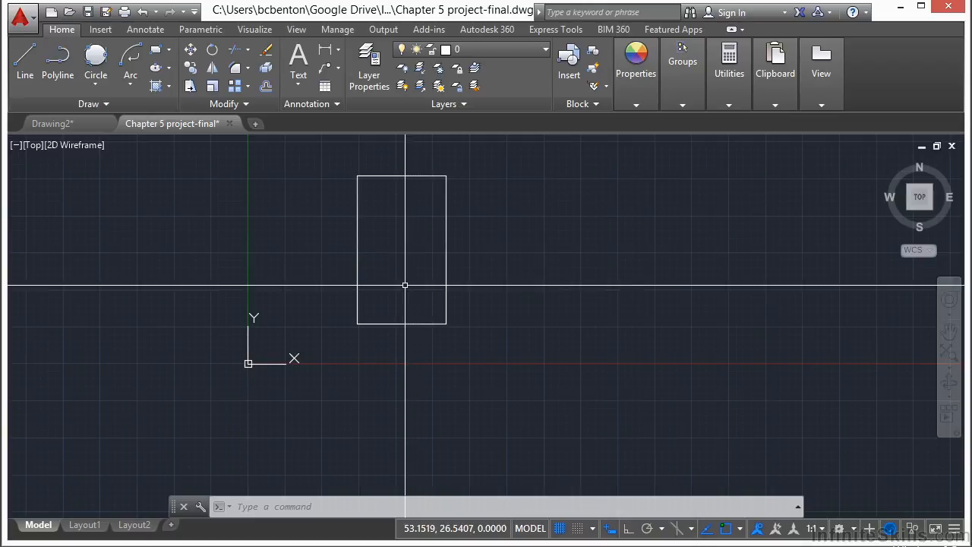
middle_drag(384, 304, 447, 291)
text(L)
key(Return)
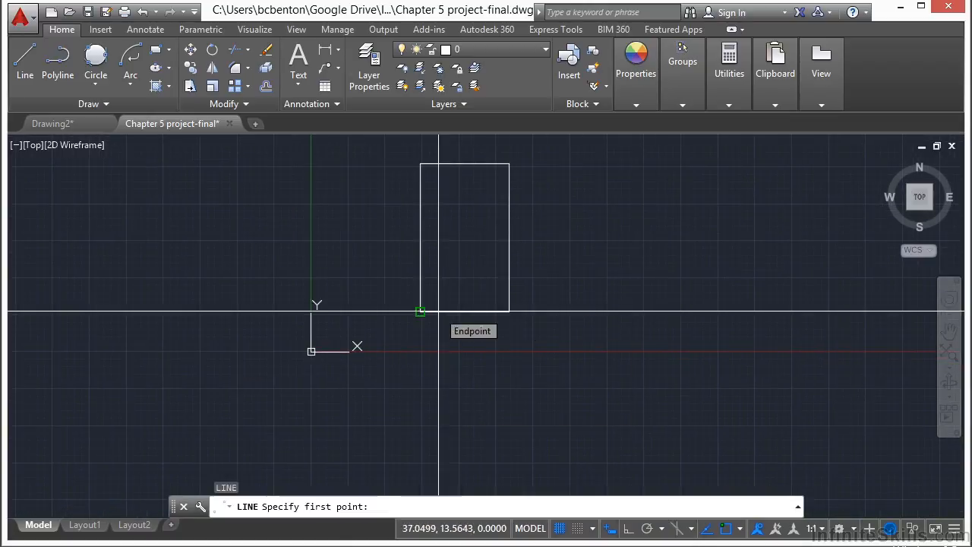
click(438, 311)
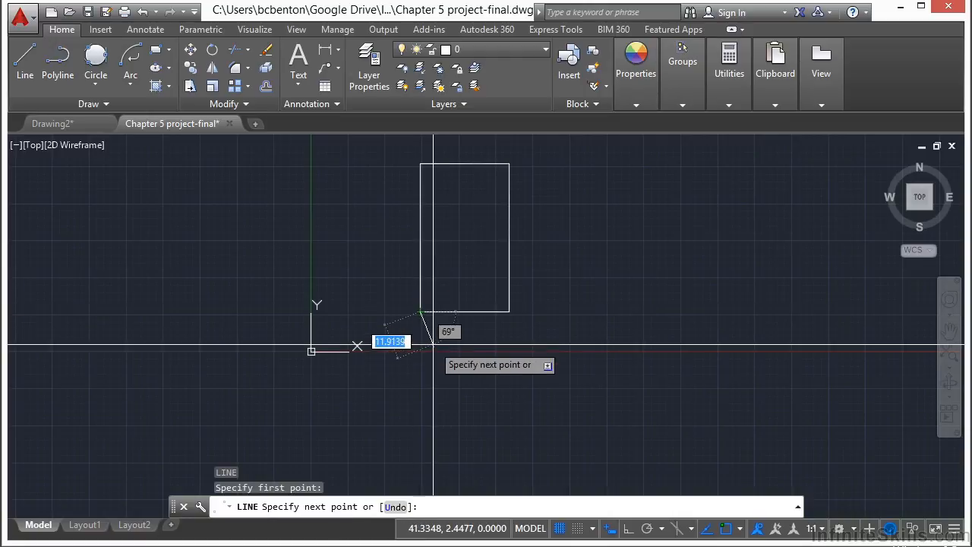
click(629, 529)
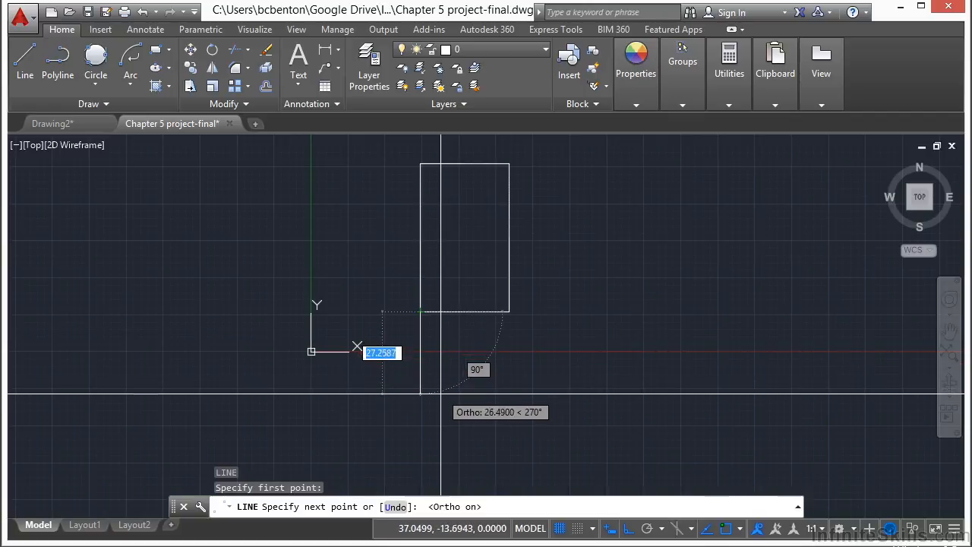
text(30)
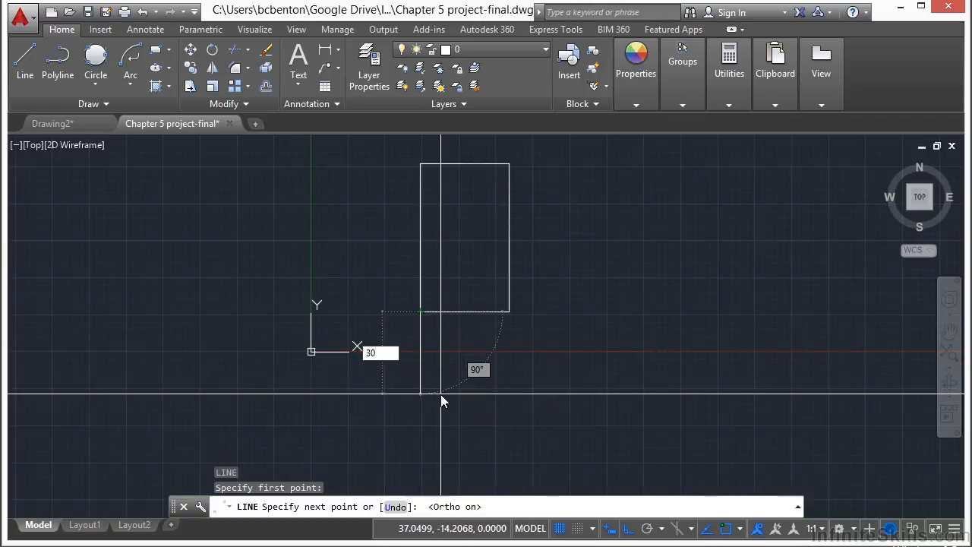
key(Return)
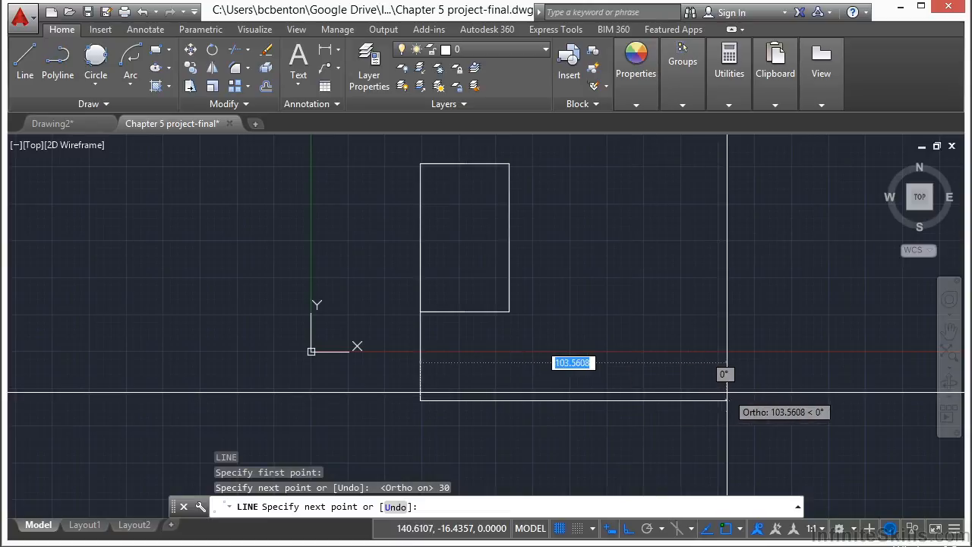
- Continue the line 200 units horizontally to the right from the vertical segment's lower end and finish the command
text(200)
key(Return)
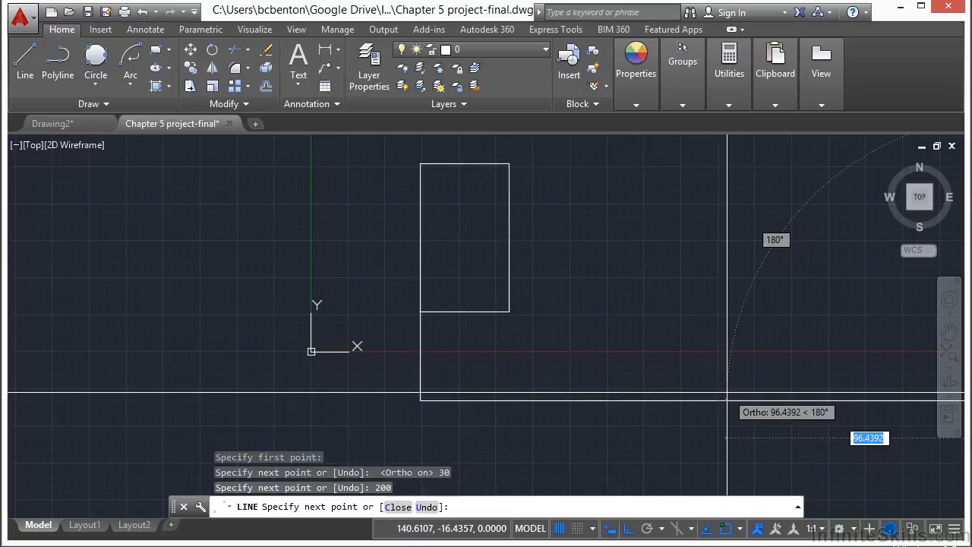
key(Return)
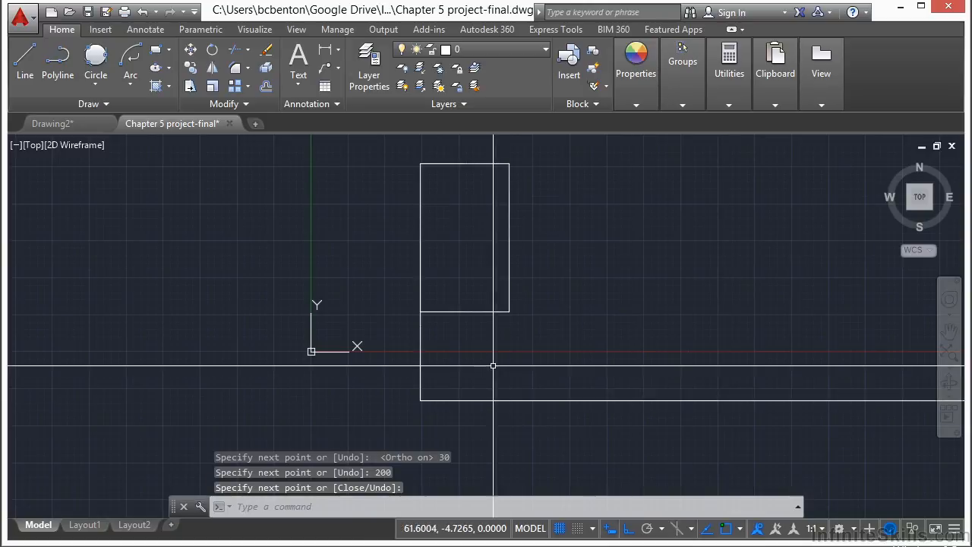
- Regenerate the entire drawing with REGENALL
scroll(473, 332, down, 2)
text(rea)
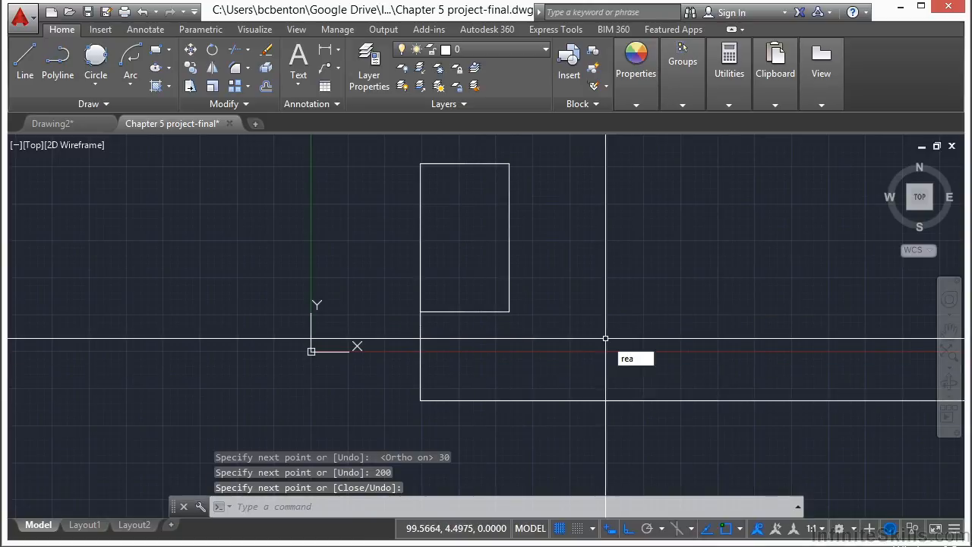
key(Return)
scroll(429, 303, down, 4)
scroll(485, 313, up, 2)
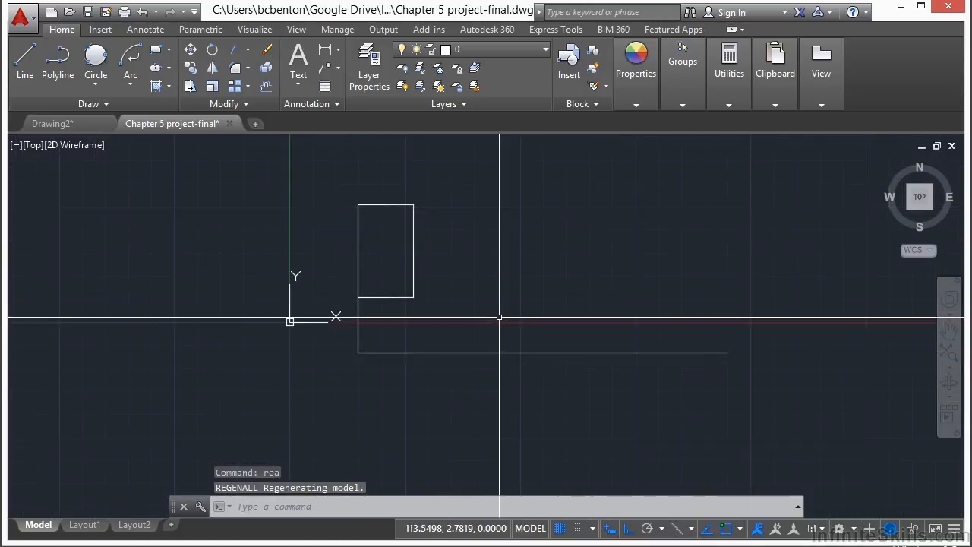
- Move the 200-unit horizontal line from its midpoint to the lower endpoint of the vertical line
text(M)
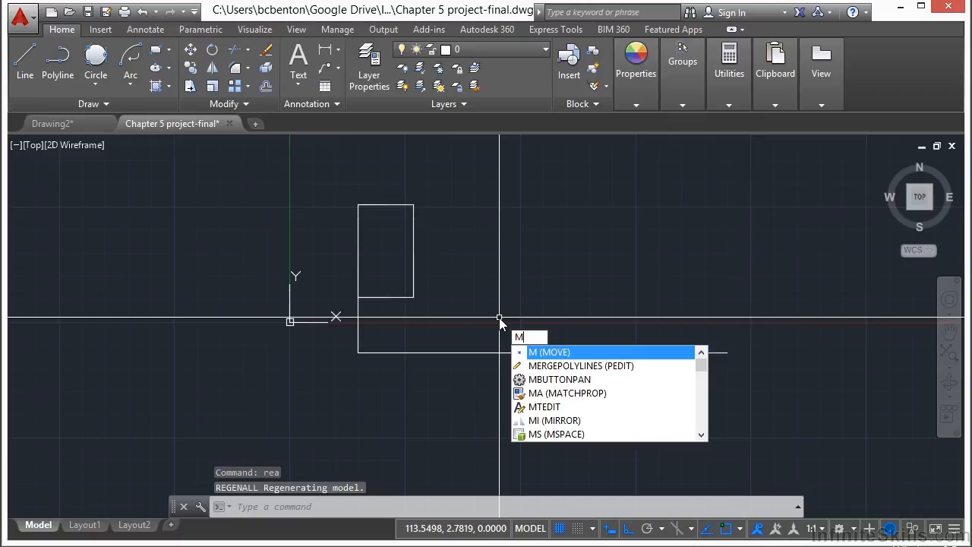
key(Return)
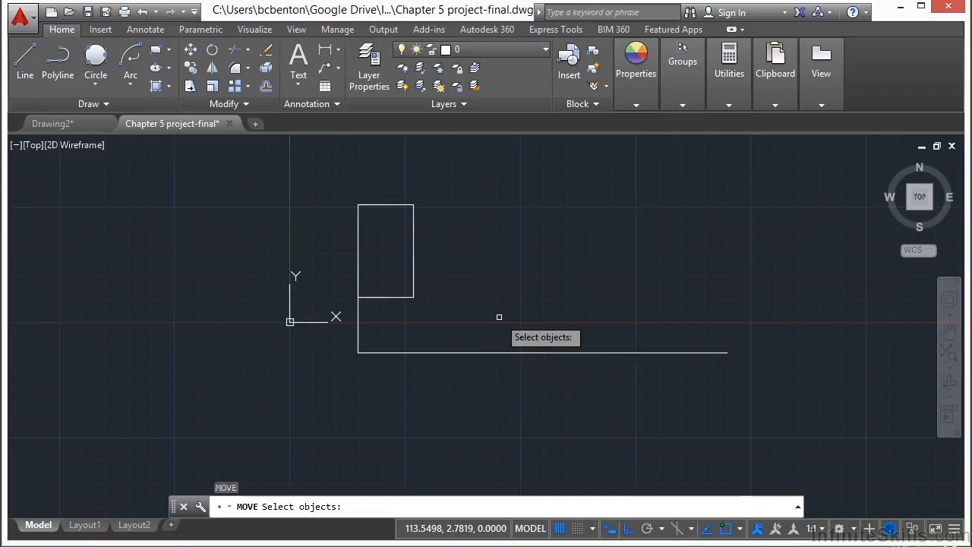
click(575, 351)
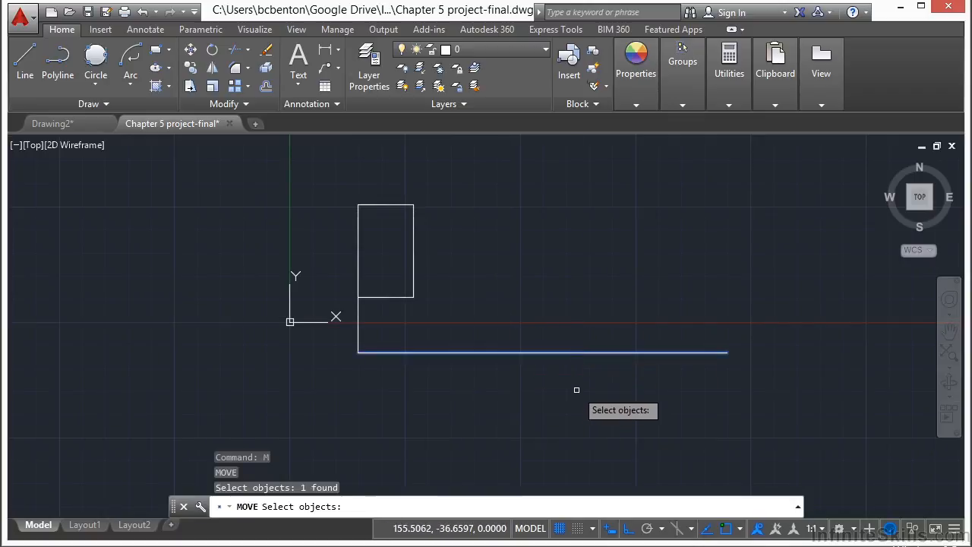
key(Return)
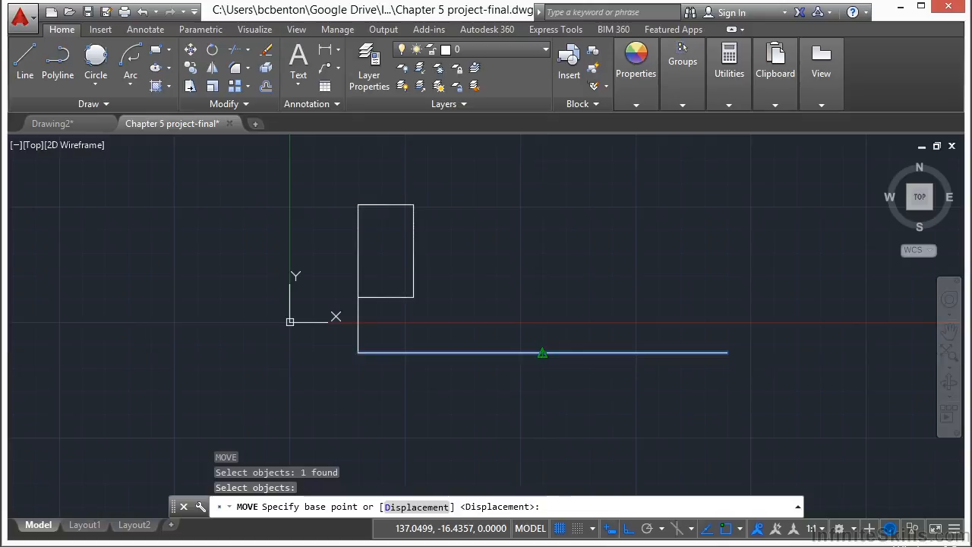
click(542, 353)
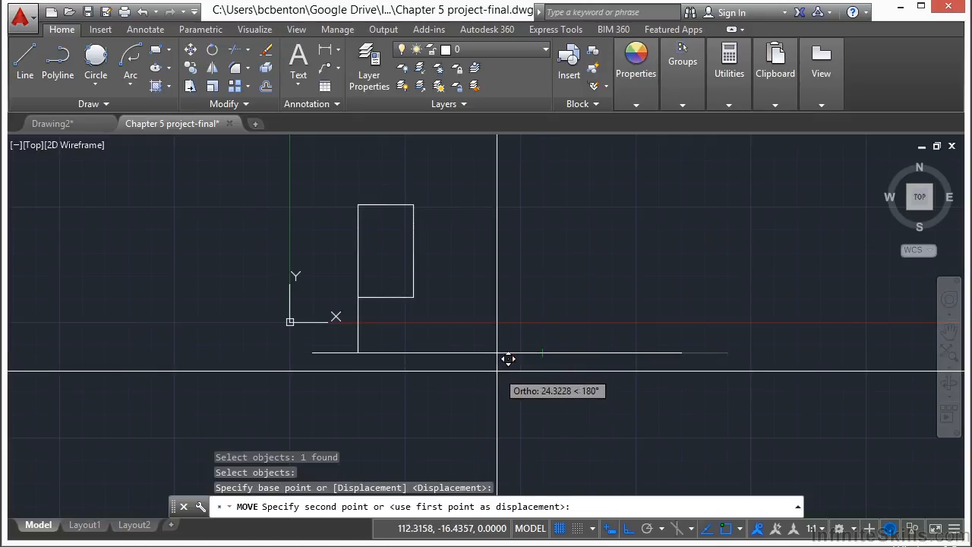
click(362, 352)
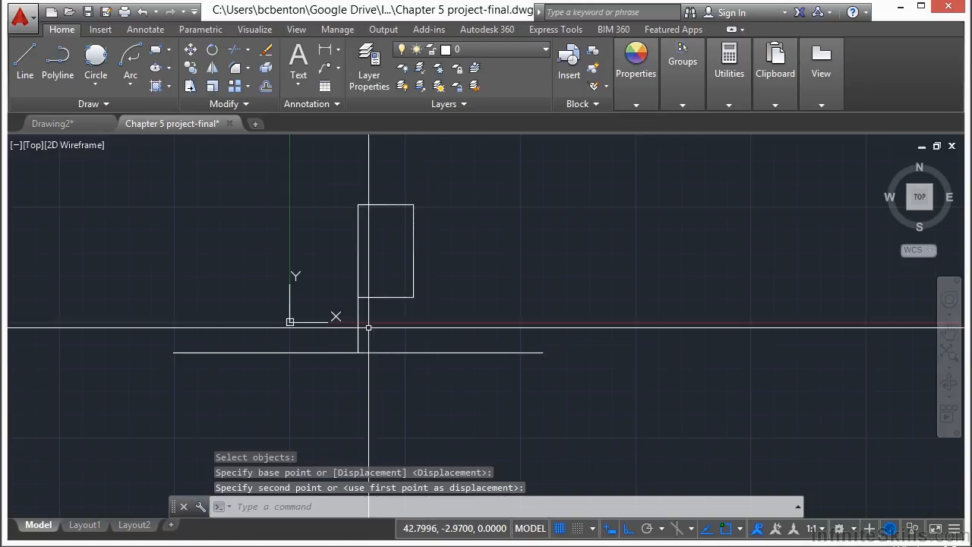
- Offset the long horizontal line 30 units downward, and erase the short vertical line connecting it to the rectangle
middle_drag(376, 336, 439, 319)
text(O)
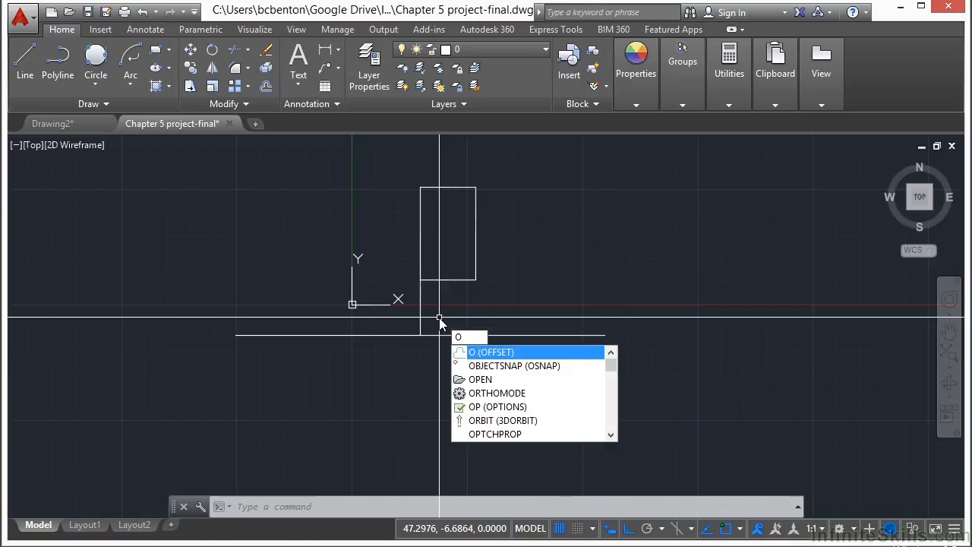
key(Return)
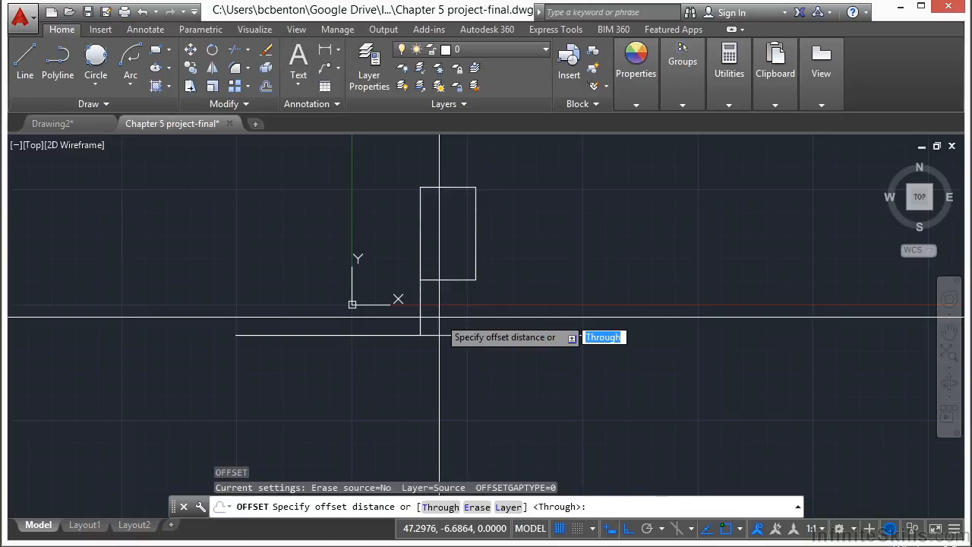
text(3)
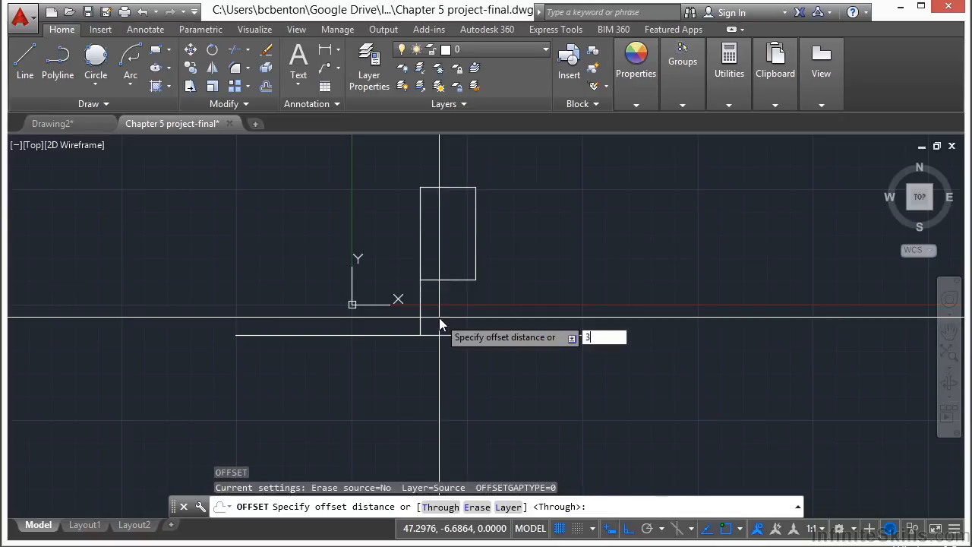
text(0)
key(Return)
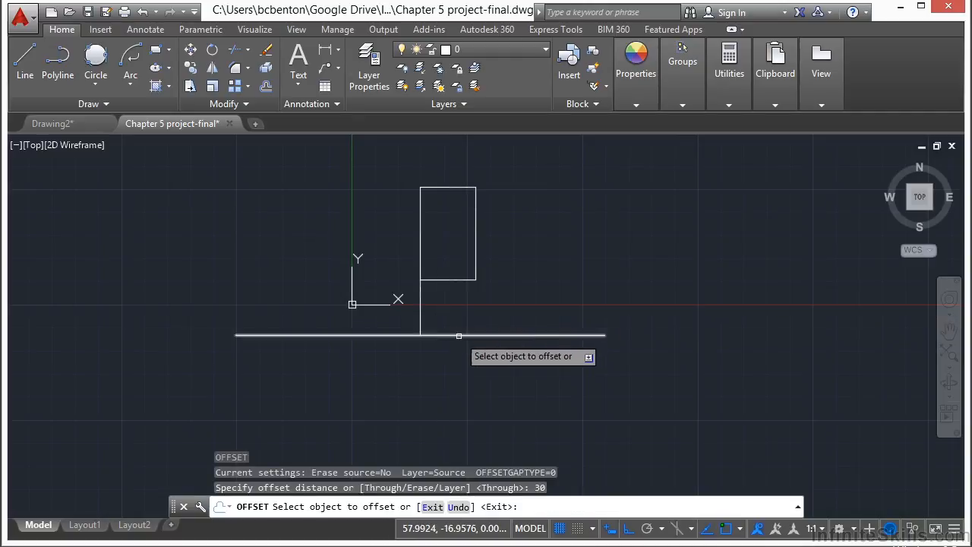
click(458, 335)
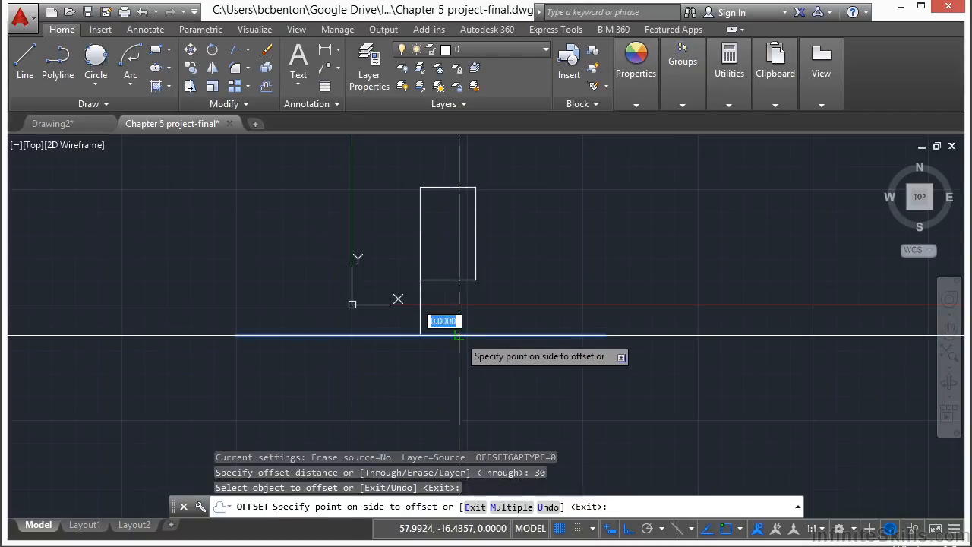
click(497, 373)
key(Return)
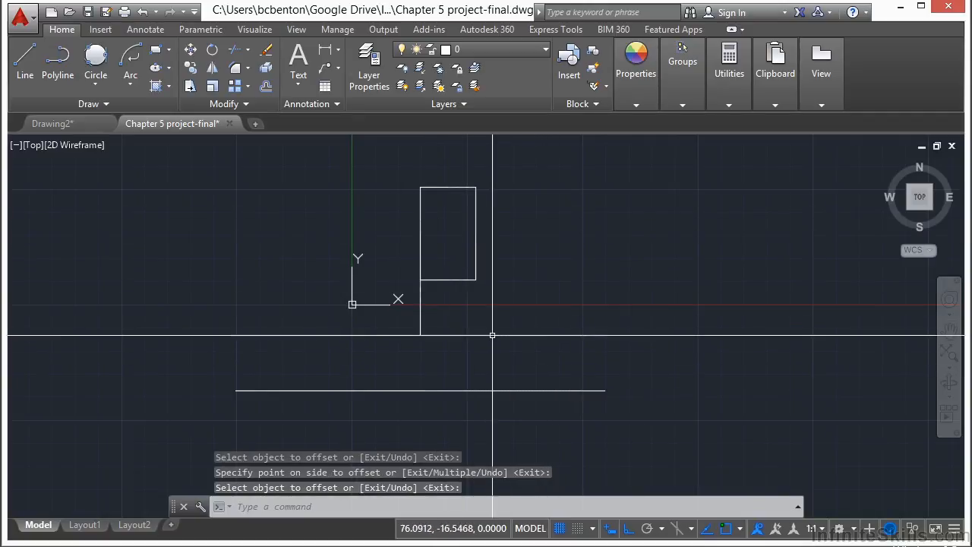
click(420, 312)
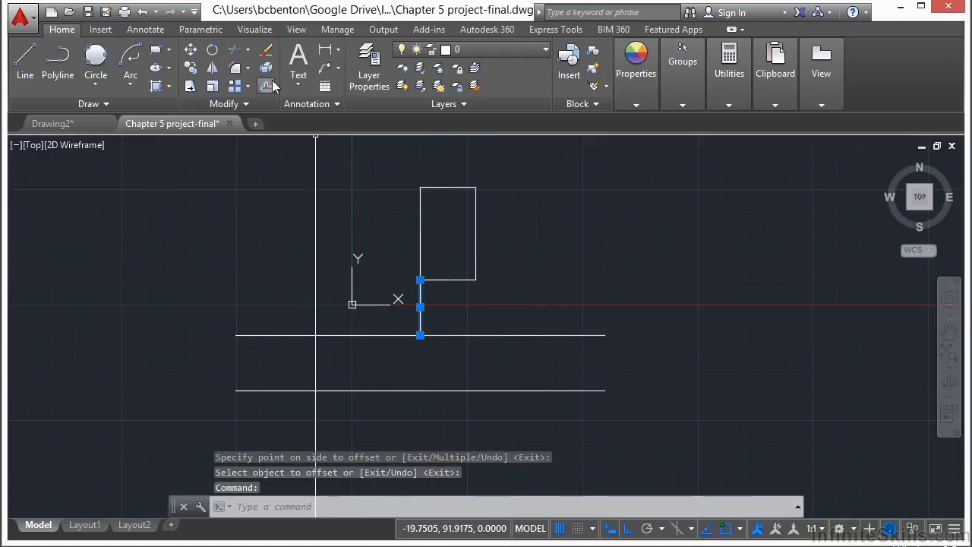
click(267, 51)
- Move the rectangle and both horizontal lines together to an open area up and to the right of the origin, with Ortho off
text(m)
key(Return)
click(494, 243)
click(421, 445)
key(Return)
click(423, 359)
scroll(227, 334, down, 2)
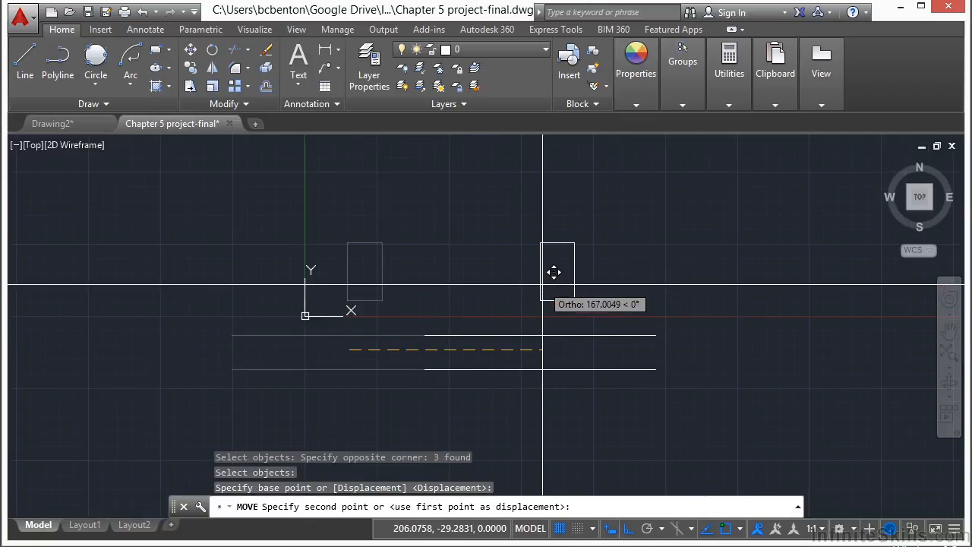
key(F8)
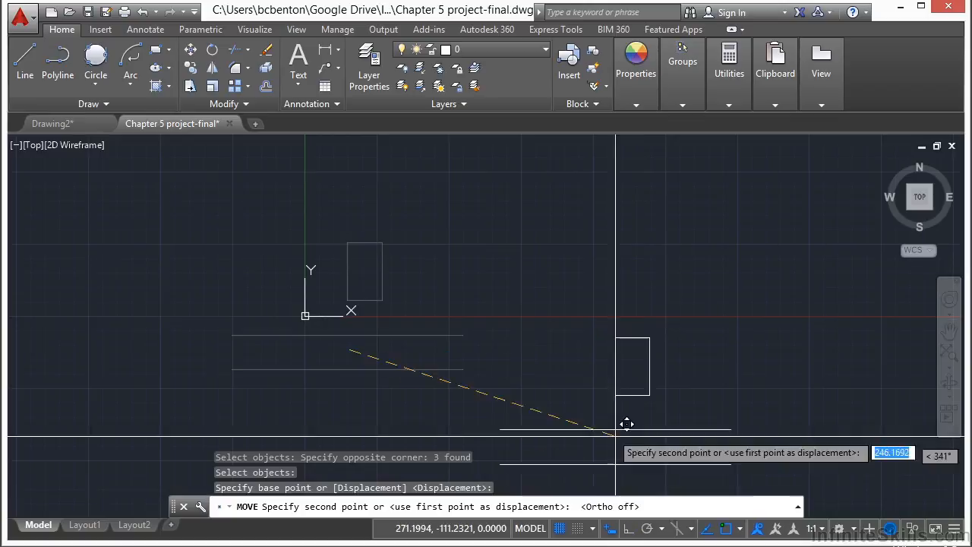
click(612, 261)
- Draw a line from a Nearest point on the rectangle's bottom edge, left of its middle, perpendicular to the upper horizontal line
middle_drag(684, 217, 527, 268)
scroll(451, 241, up, 4)
scroll(449, 240, down, 2)
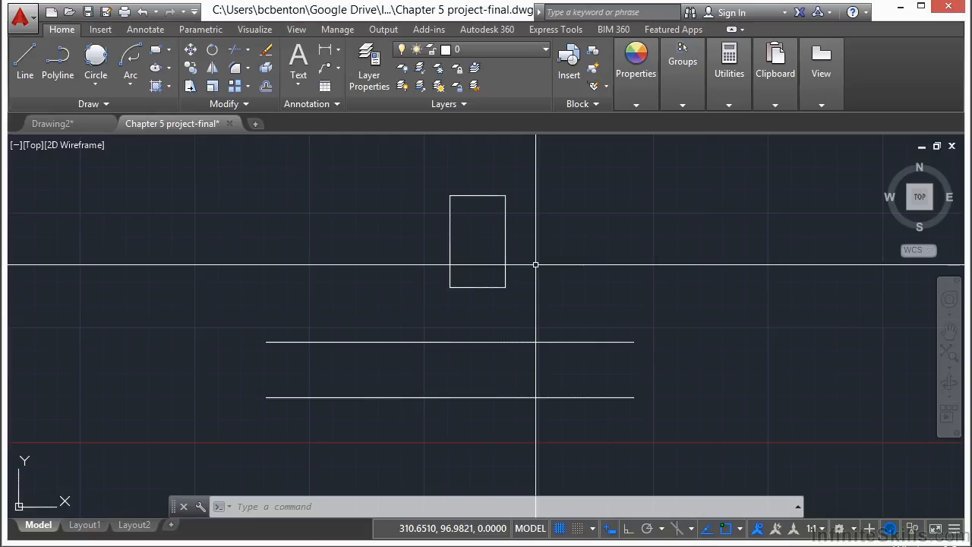
scroll(465, 317, up, 1)
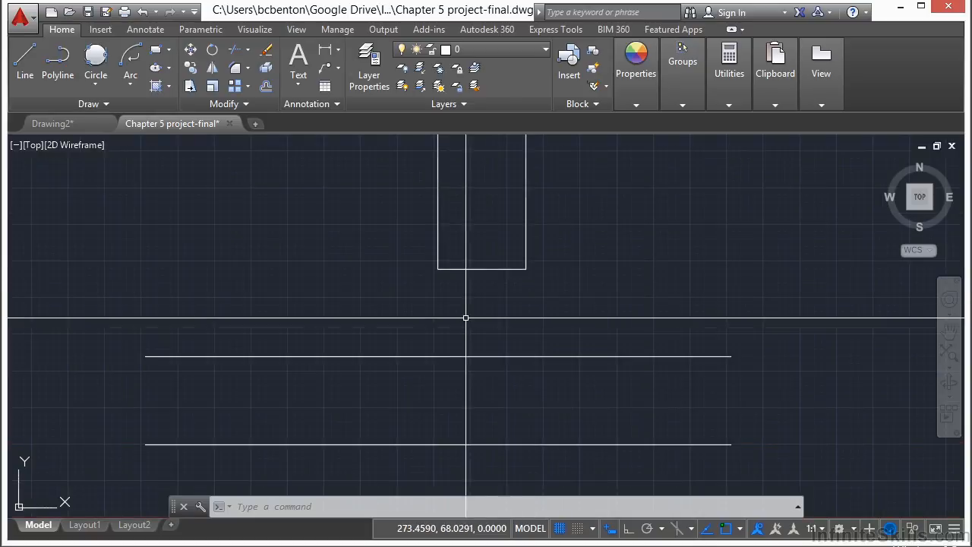
key(Return)
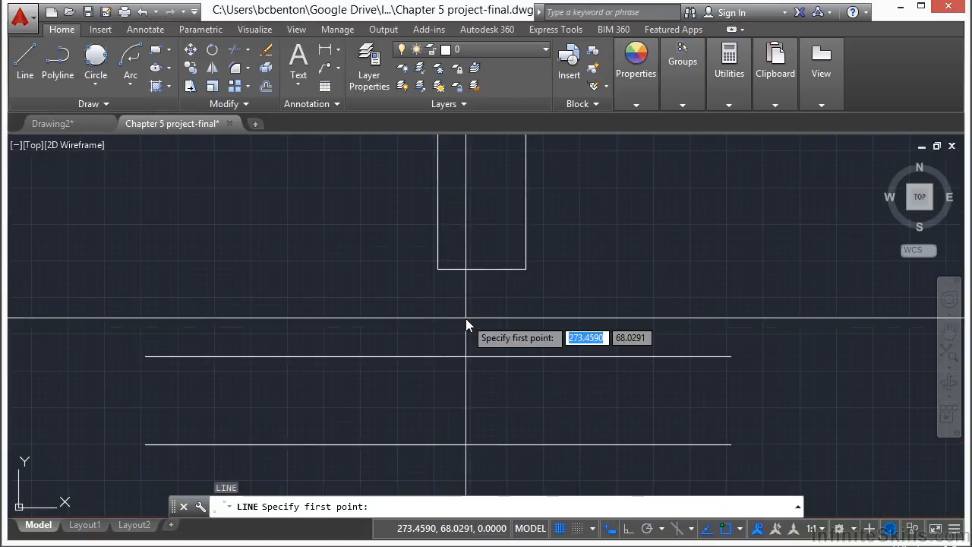
text(nea)
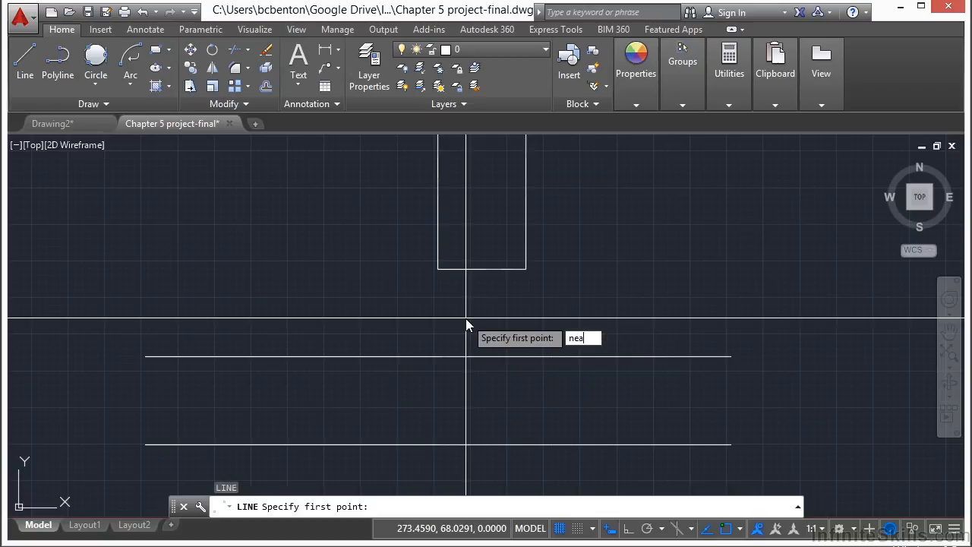
key(Return)
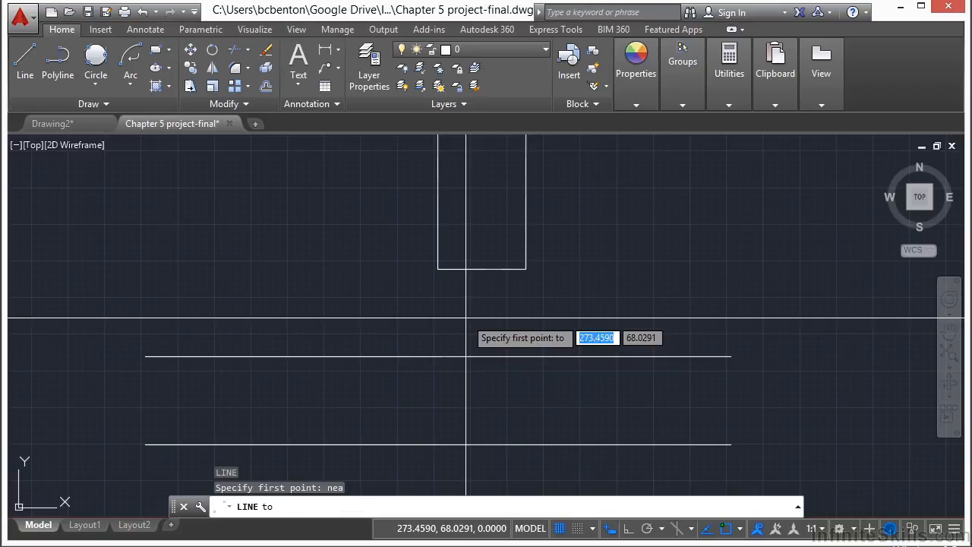
scroll(455, 285, up, 2)
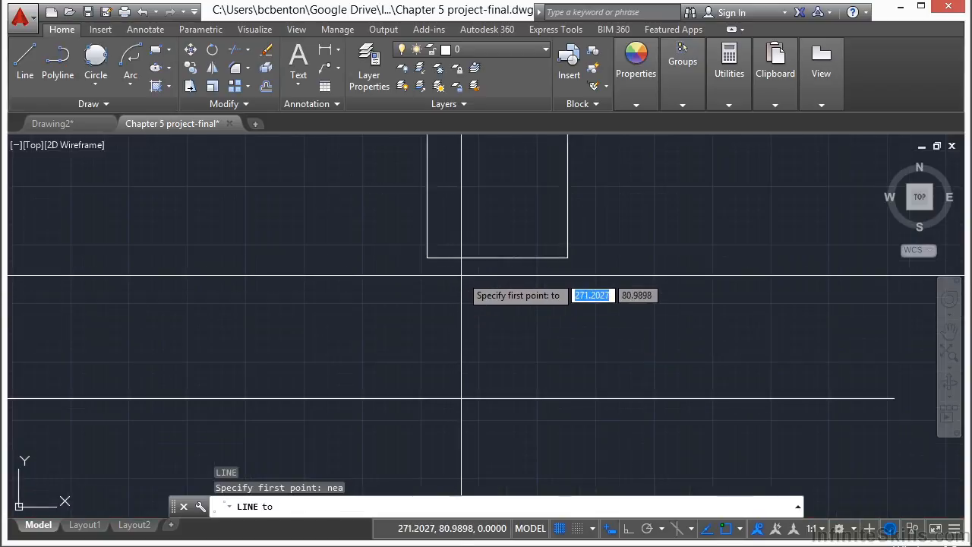
click(452, 262)
click(452, 262)
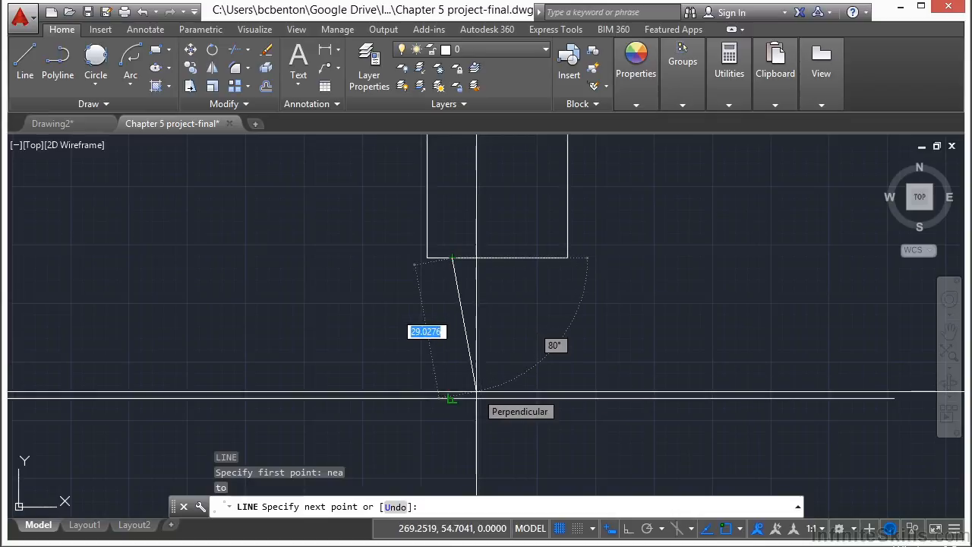
text(per)
key(Return)
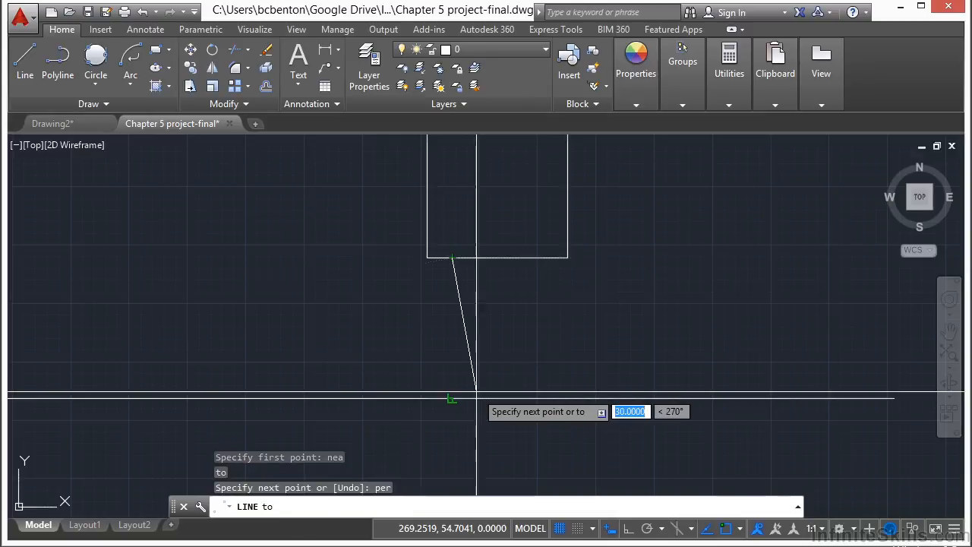
click(501, 390)
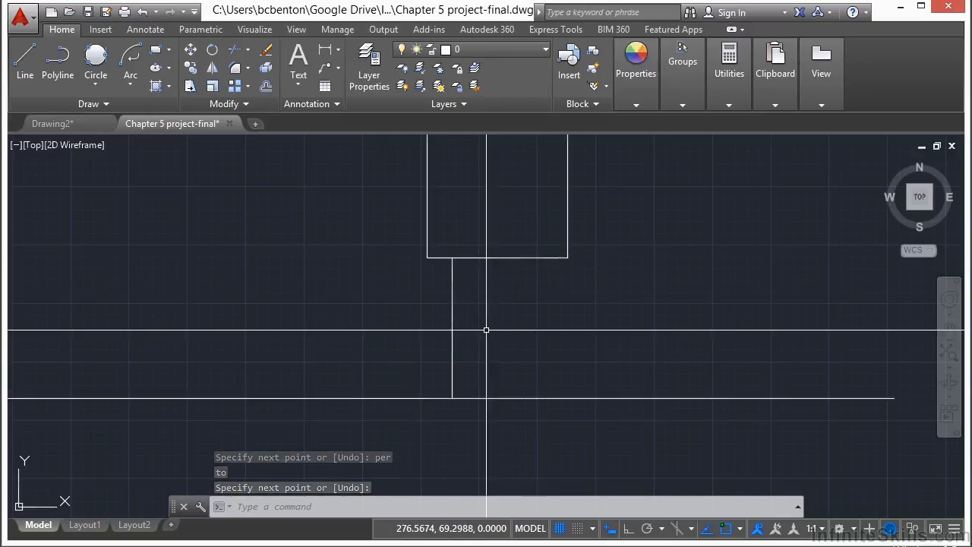
- Offset the new vertical line below the rectangle 20 units to the right
text(O)
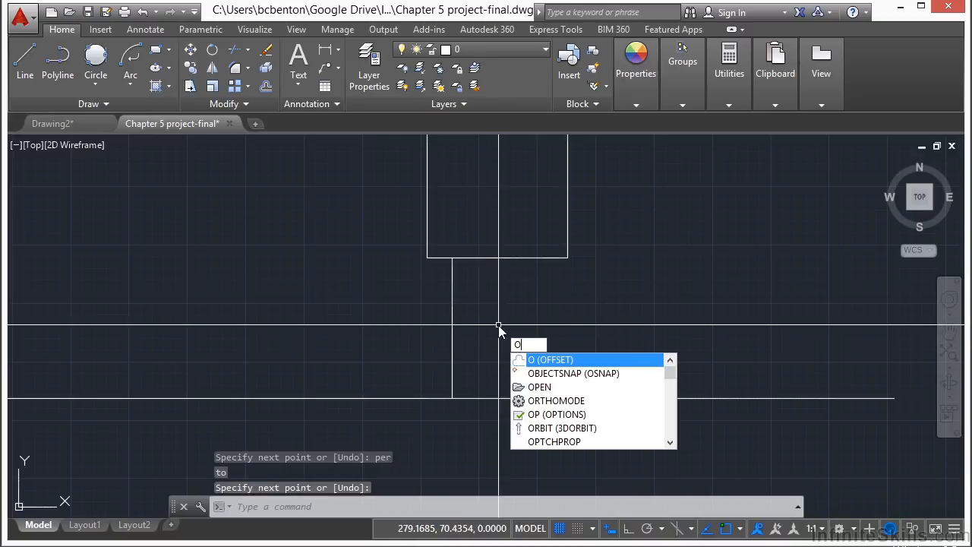
key(Return)
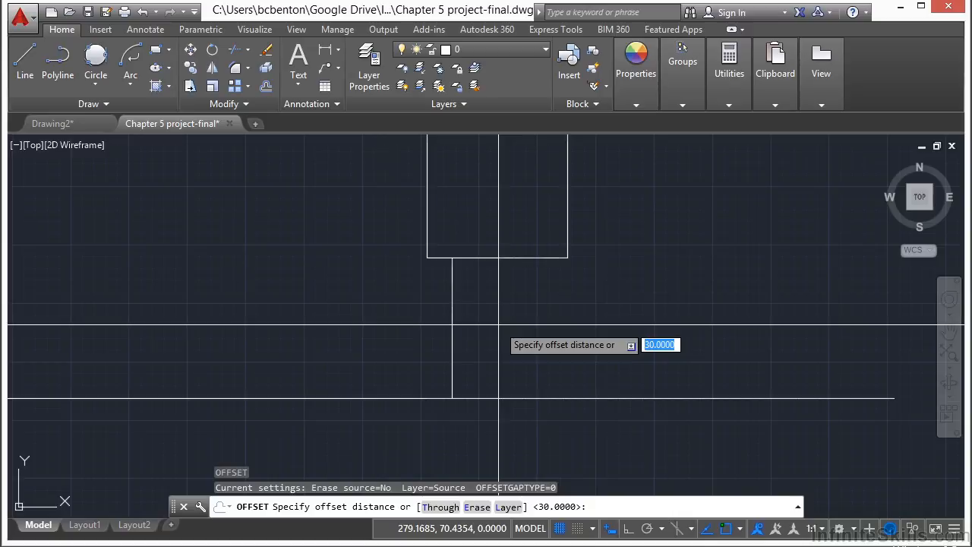
key(Return)
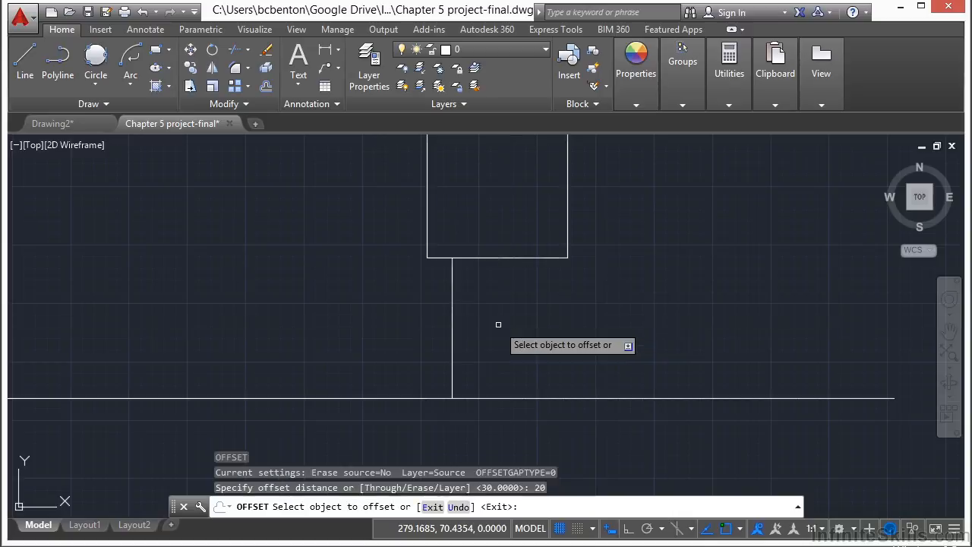
click(454, 339)
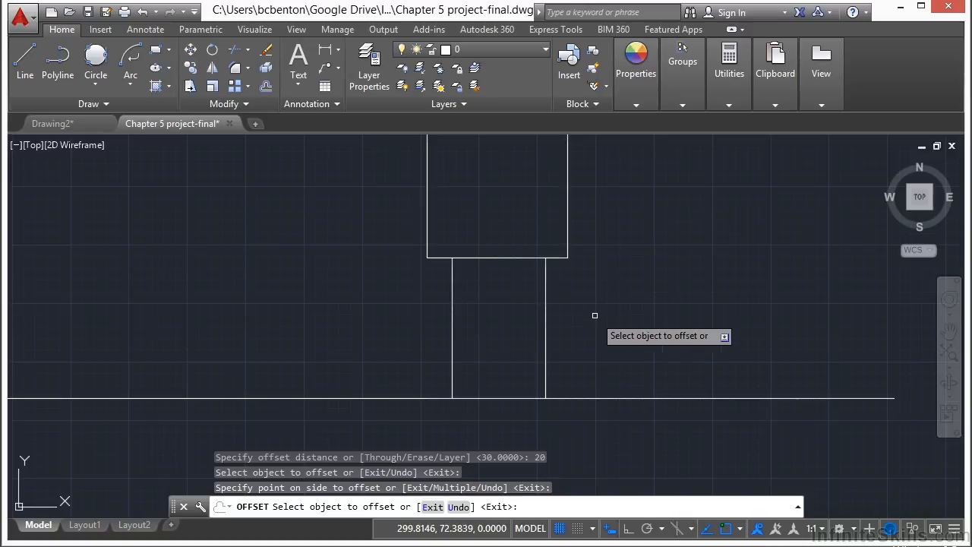
key(Return)
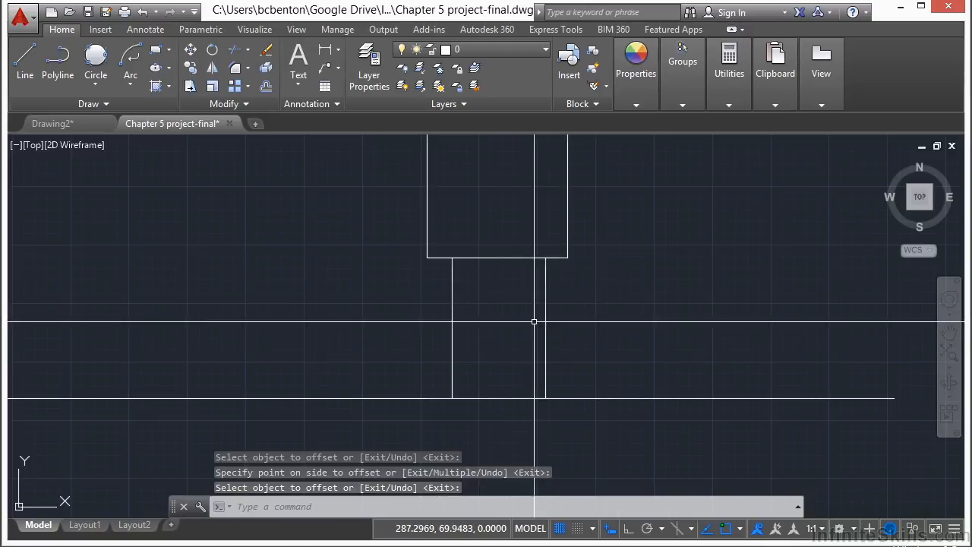
- Draw a 3-unit line at 60 degrees, outward from a Nearest point on the rectangle's right edge just above its lower corner
scroll(505, 335, down, 2)
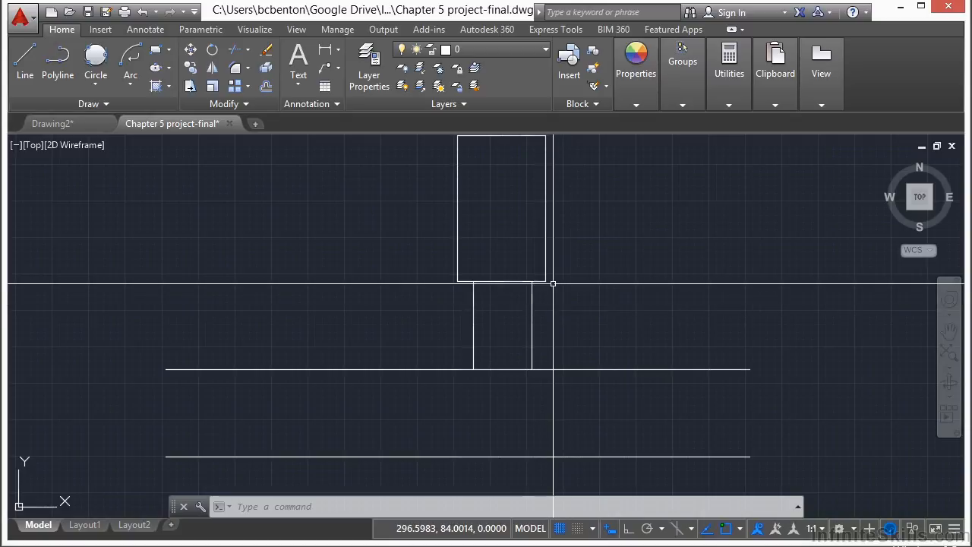
scroll(555, 261, up, 4)
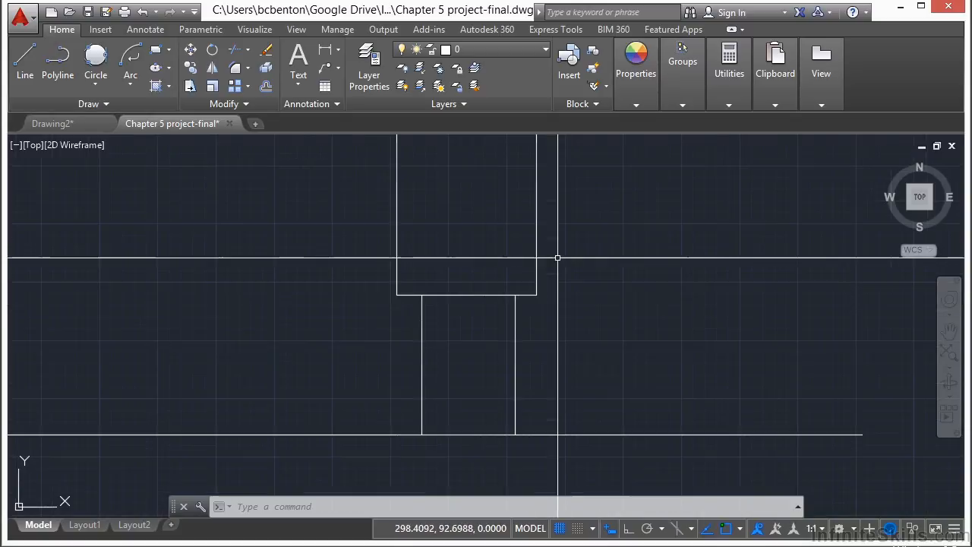
middle_drag(553, 261, 553, 330)
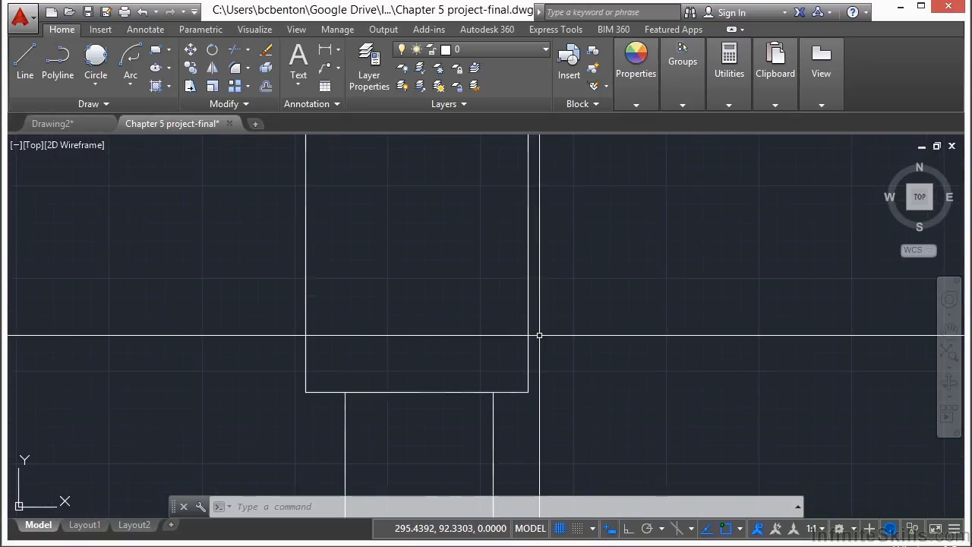
key(Escape)
key(Escape)
text(e)
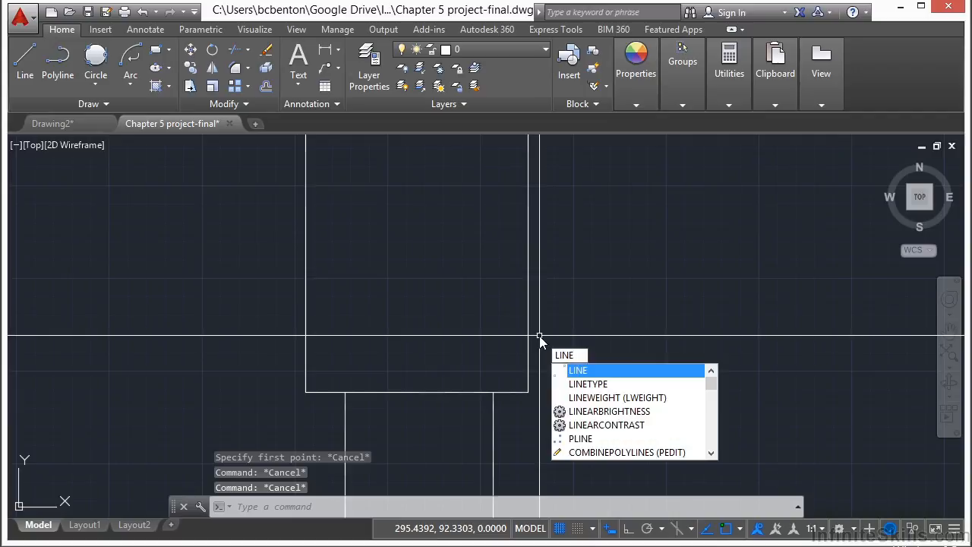
key(Return)
text(nea)
key(Return)
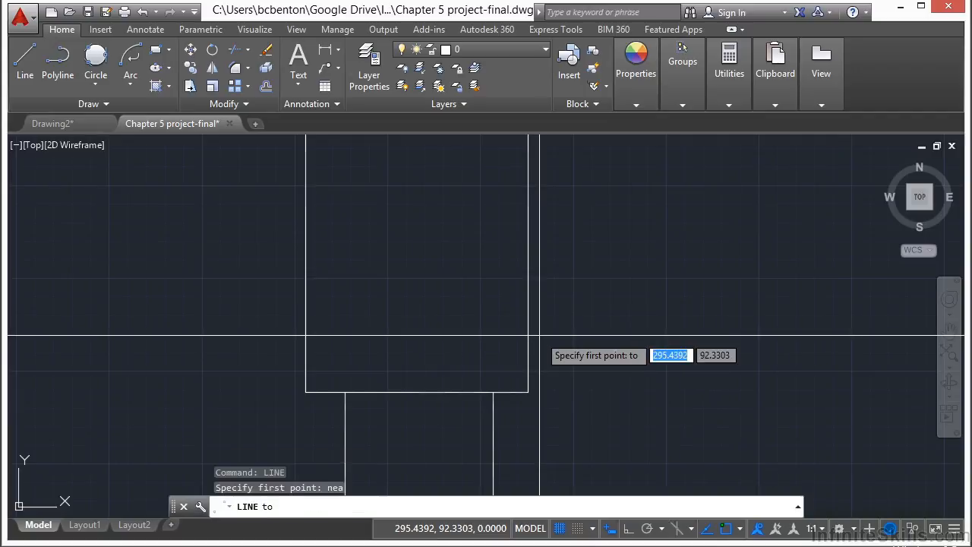
scroll(552, 355, up, 2)
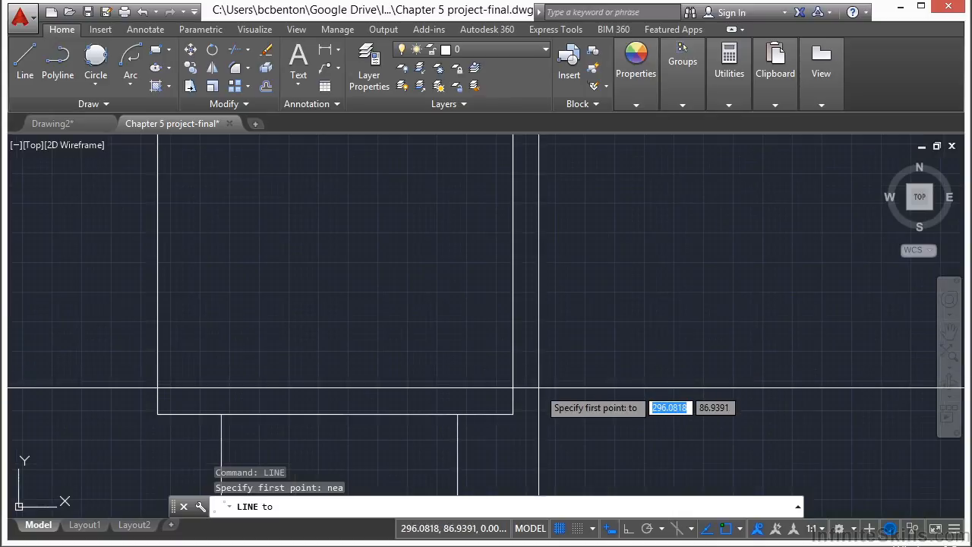
click(512, 369)
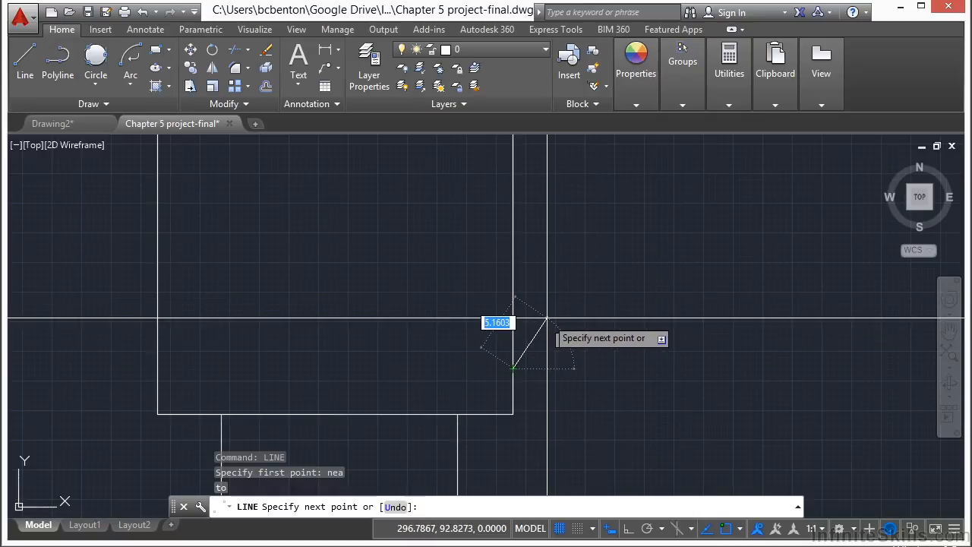
key(Tab)
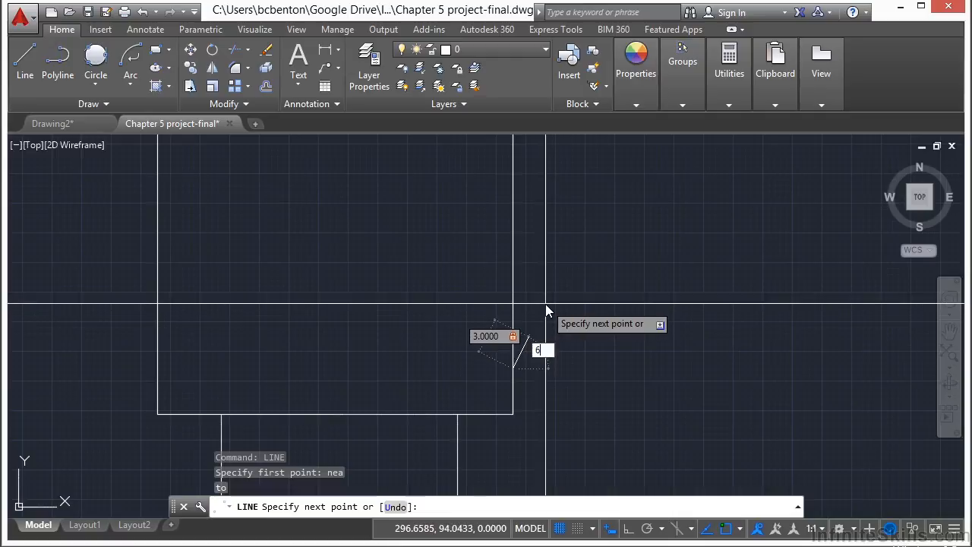
text(60)
key(Return)
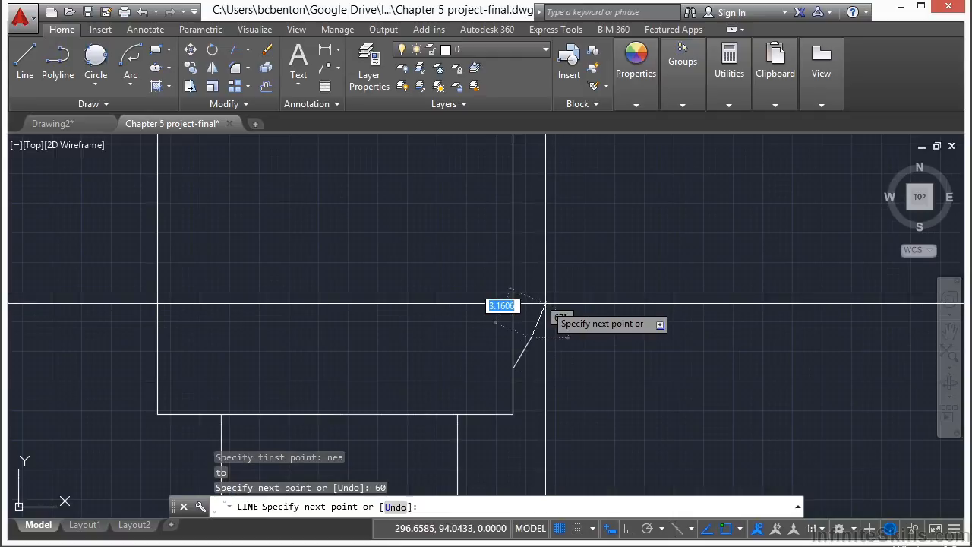
key(Return)
scroll(545, 303, up, 4)
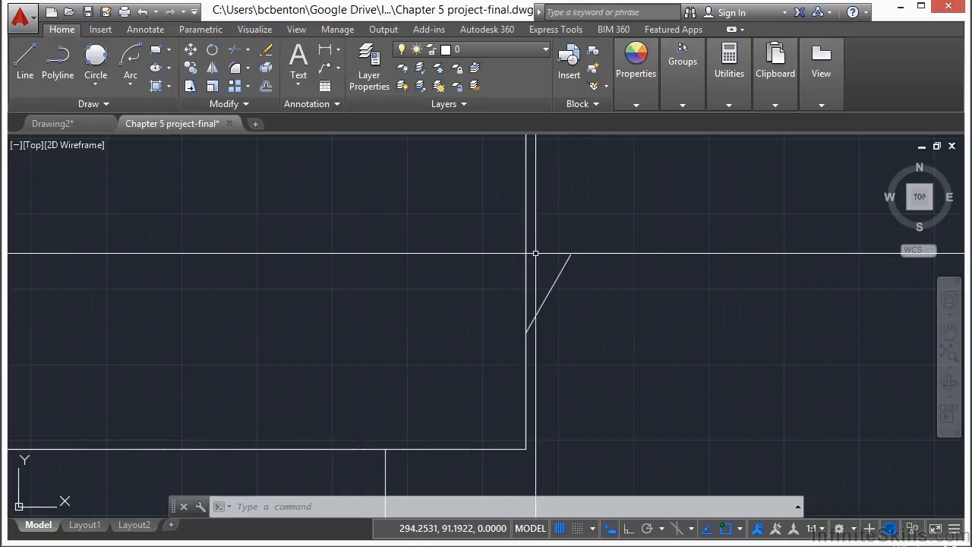
click(129, 85)
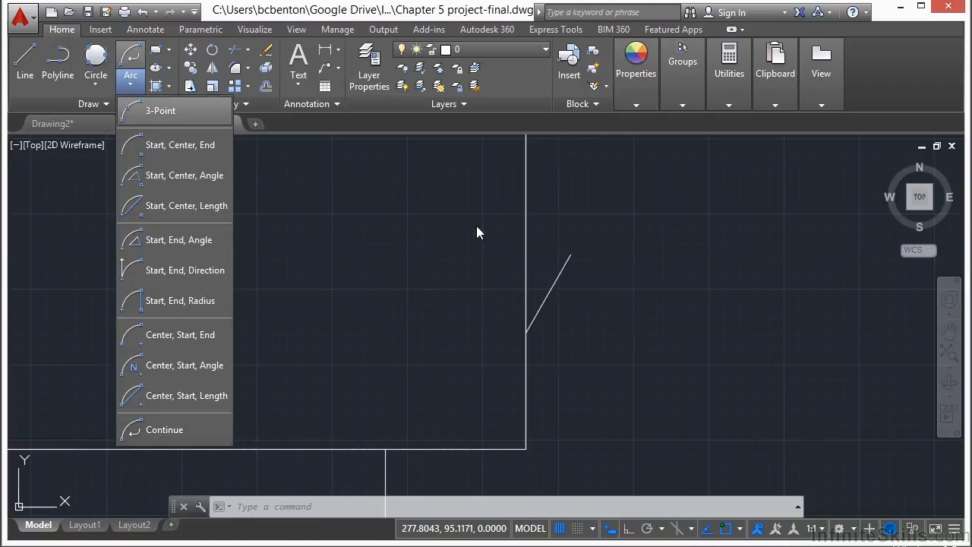
click(541, 328)
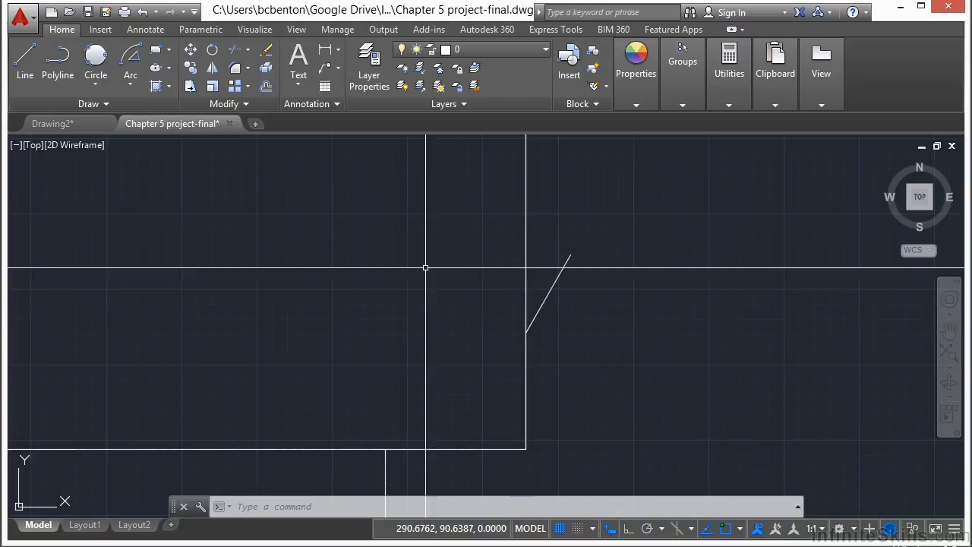
- Draw a Center, Start, Angle arc centred on the 60-degree line's lower end, starting at its outer end, with a 30-degree included angle
click(131, 79)
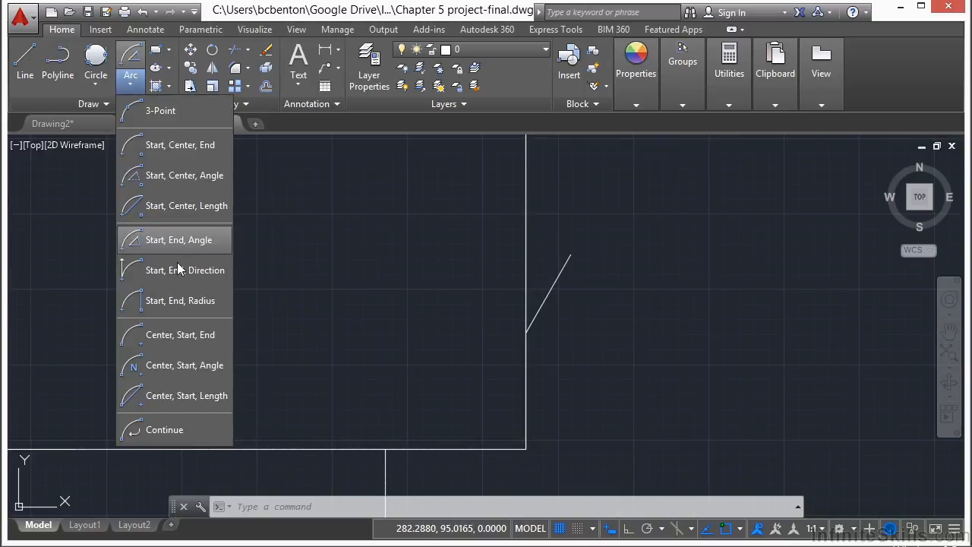
click(210, 377)
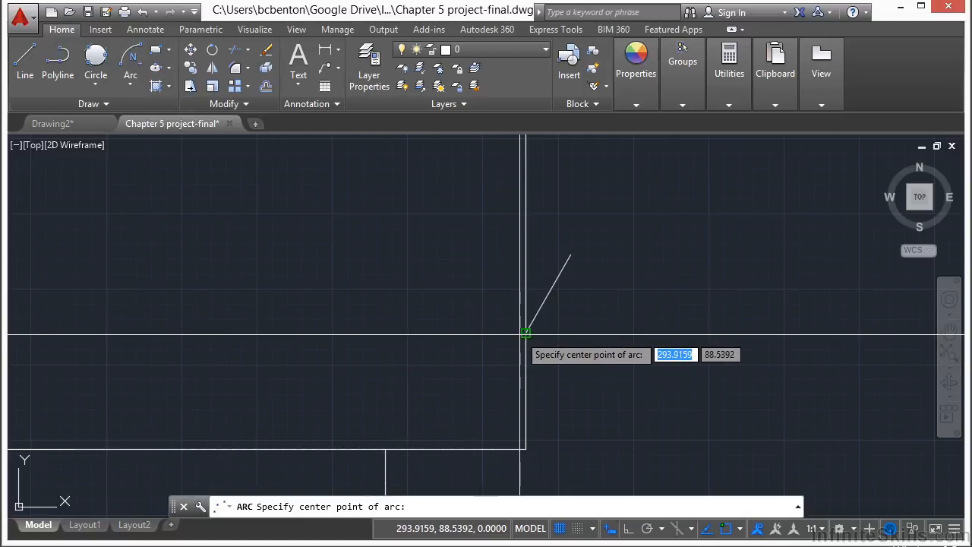
click(525, 333)
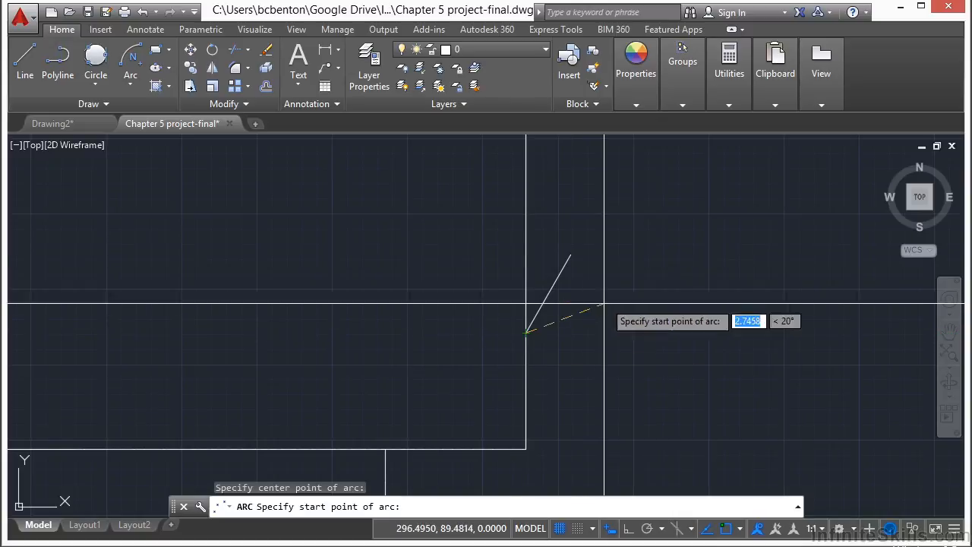
click(571, 254)
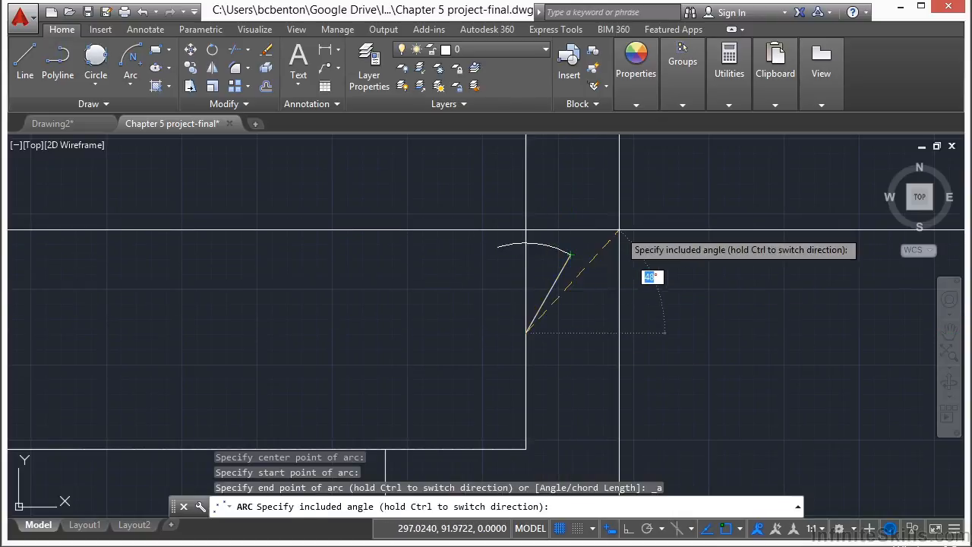
key(Return)
scroll(630, 229, down, 4)
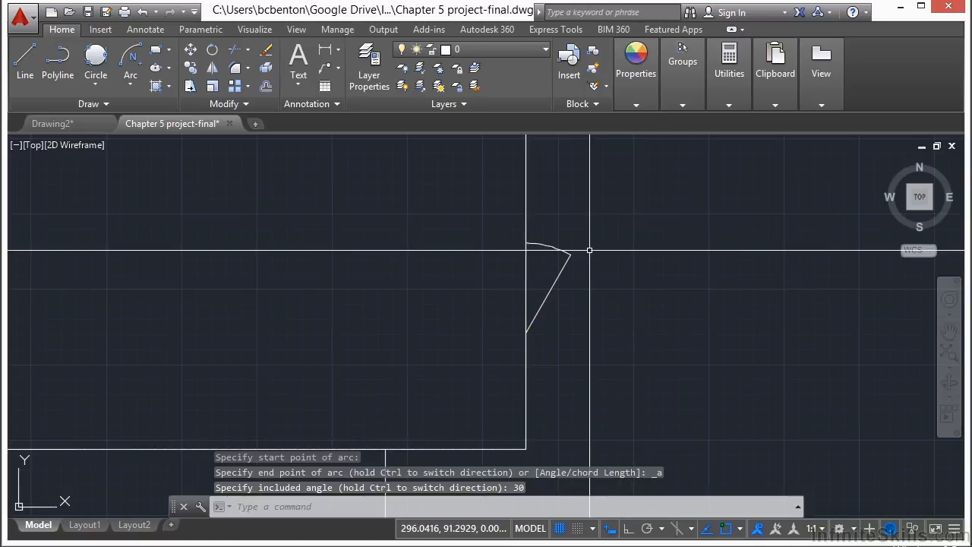
- Save the drawing with the rectangle, strip and small angled detail in view
scroll(460, 268, down, 6)
middle_drag(445, 234, 485, 259)
scroll(485, 247, down, 2)
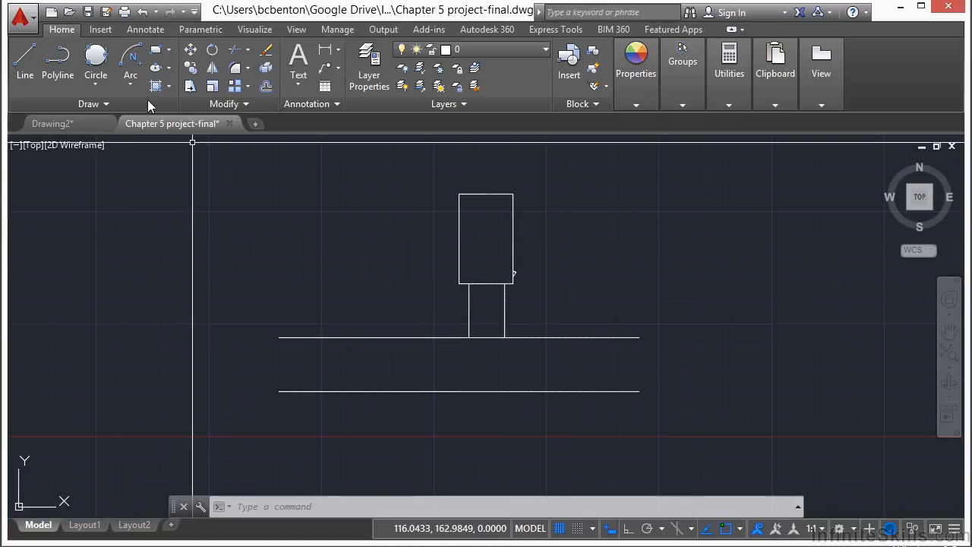
click(88, 13)
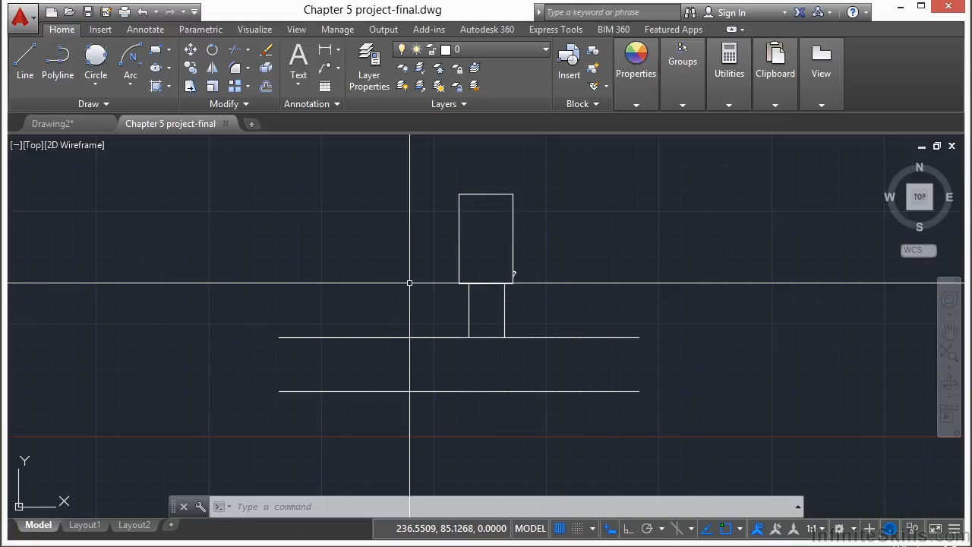
- Start a polyline at the small arc's end on the rectangle's right edge and run it about 9 units horizontally outward with Ortho on
scroll(524, 283, up, 5)
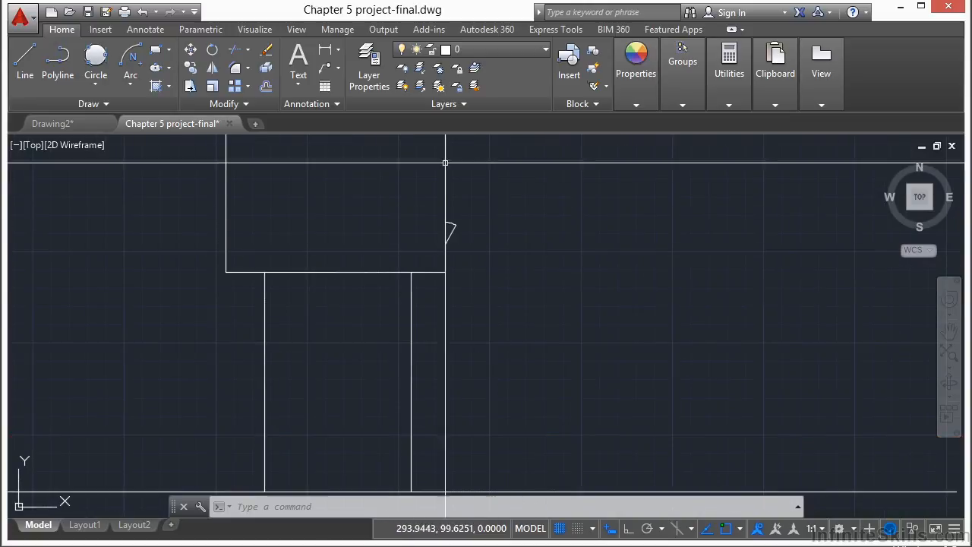
click(61, 67)
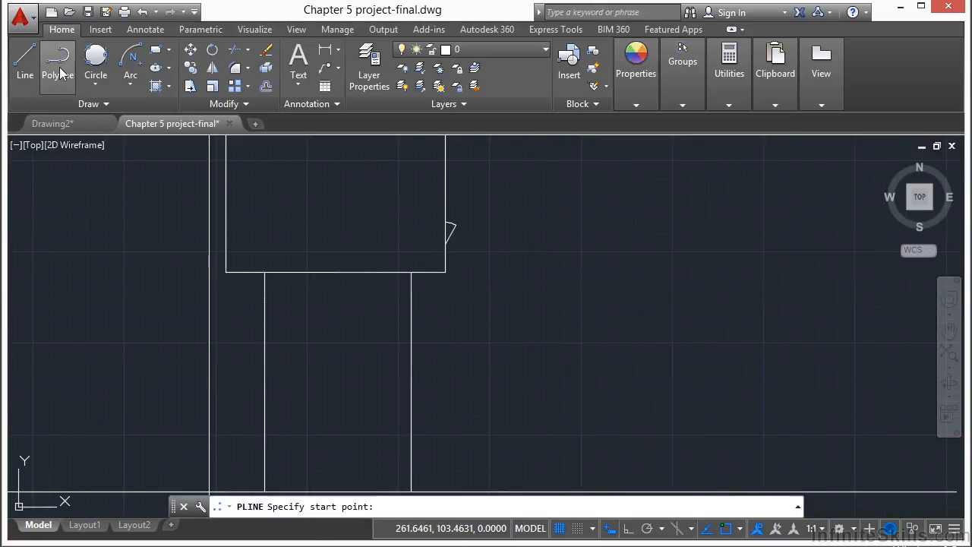
scroll(463, 237, up, 4)
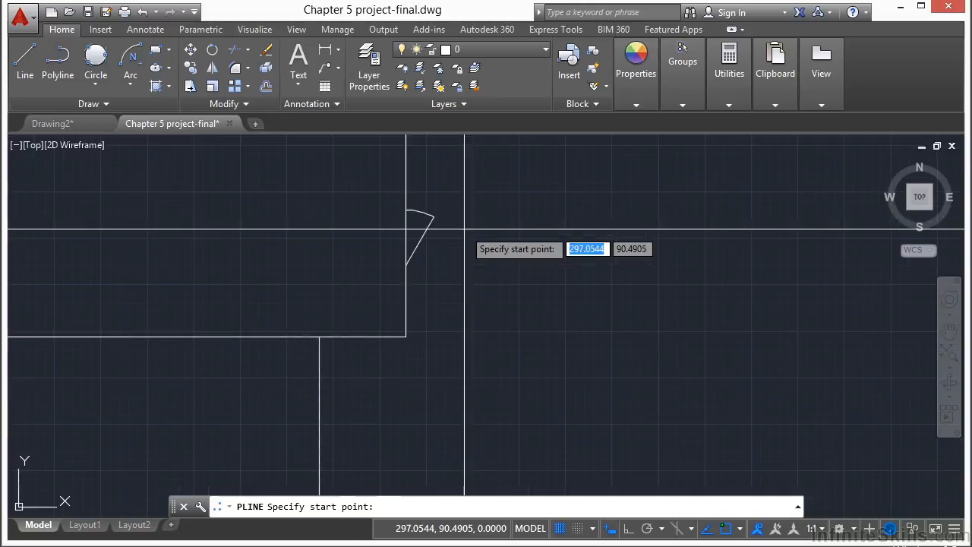
click(411, 208)
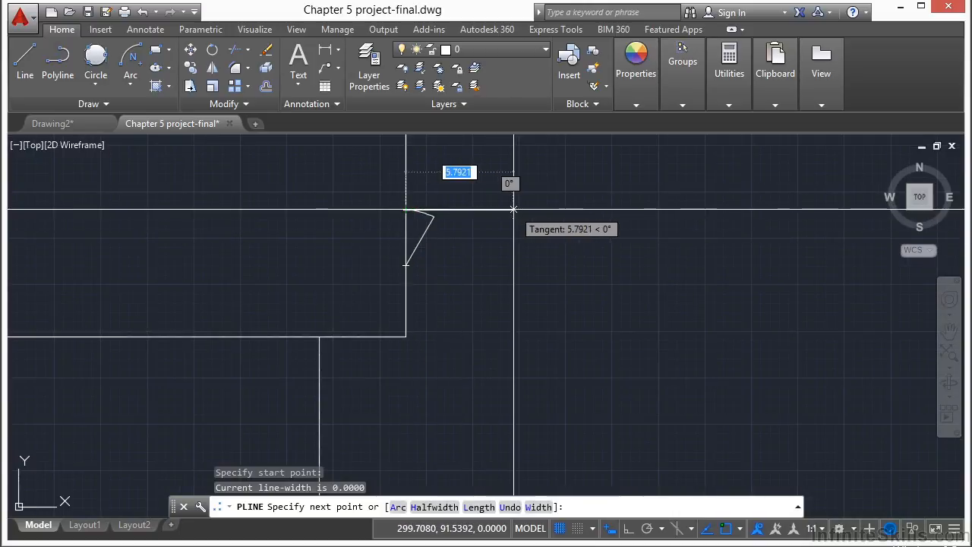
scroll(513, 209, down, 2)
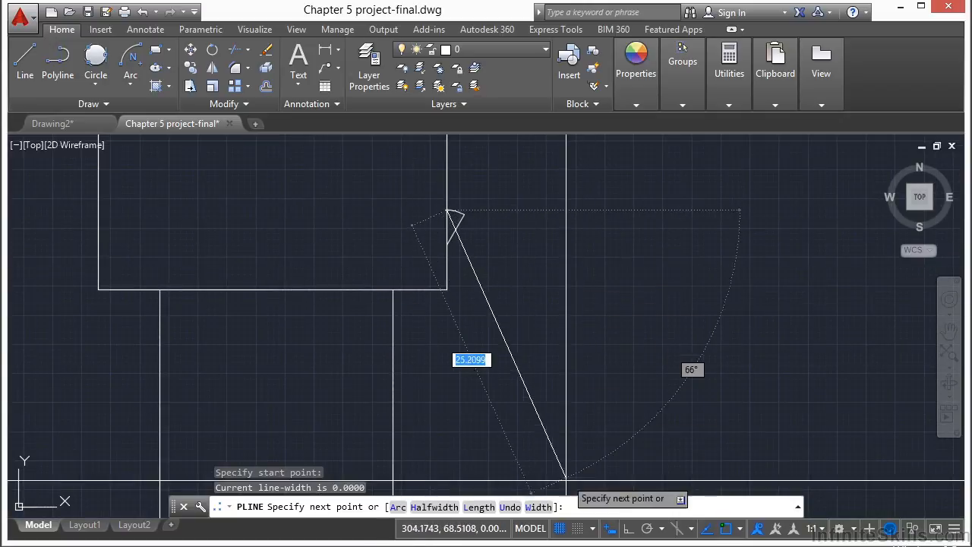
click(625, 527)
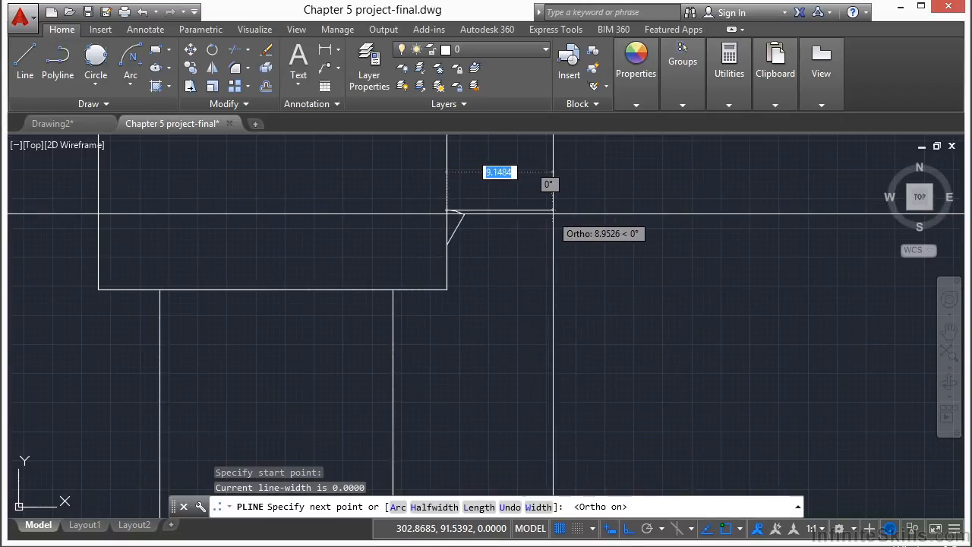
click(550, 211)
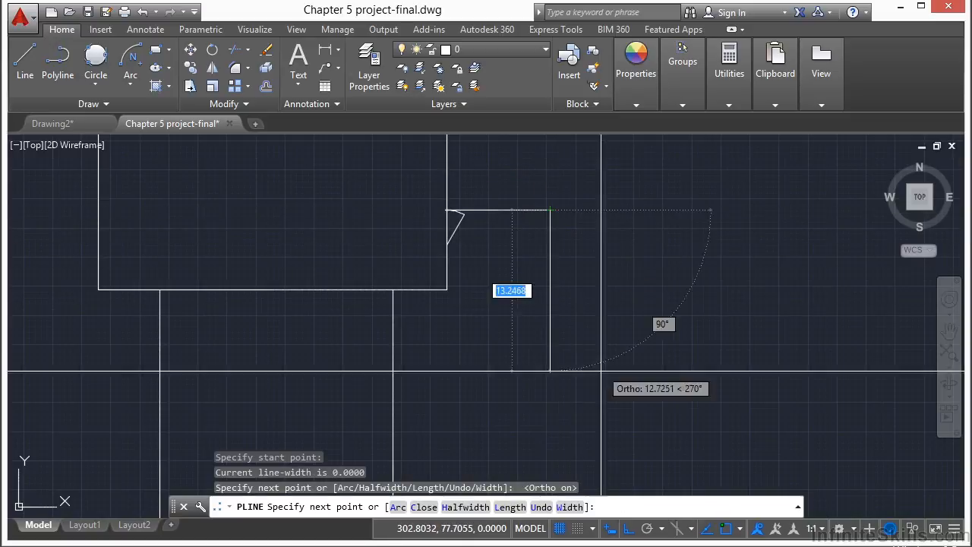
- Continue the polyline with Ortho off, adding arc segments that bulge outward and curve back below the rectangle toward the strip
click(627, 529)
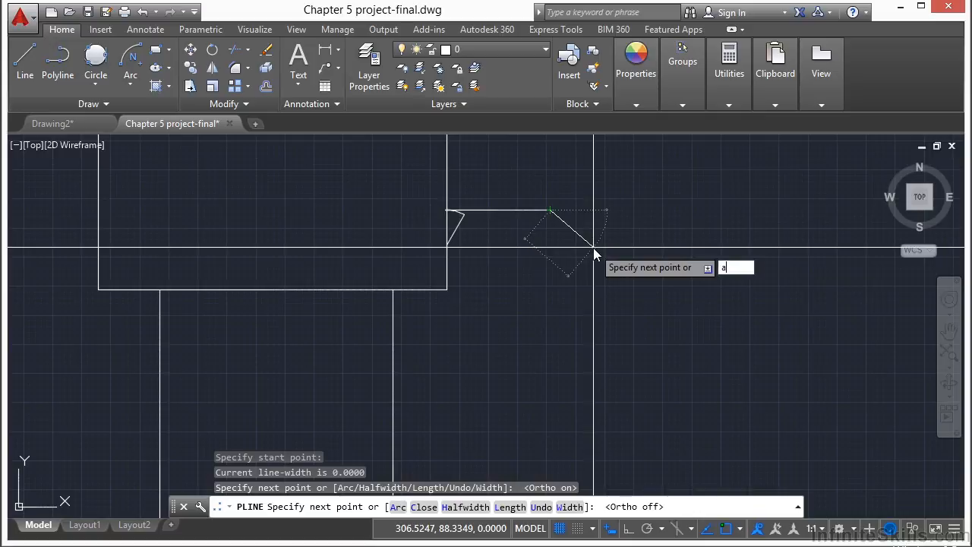
key(Return)
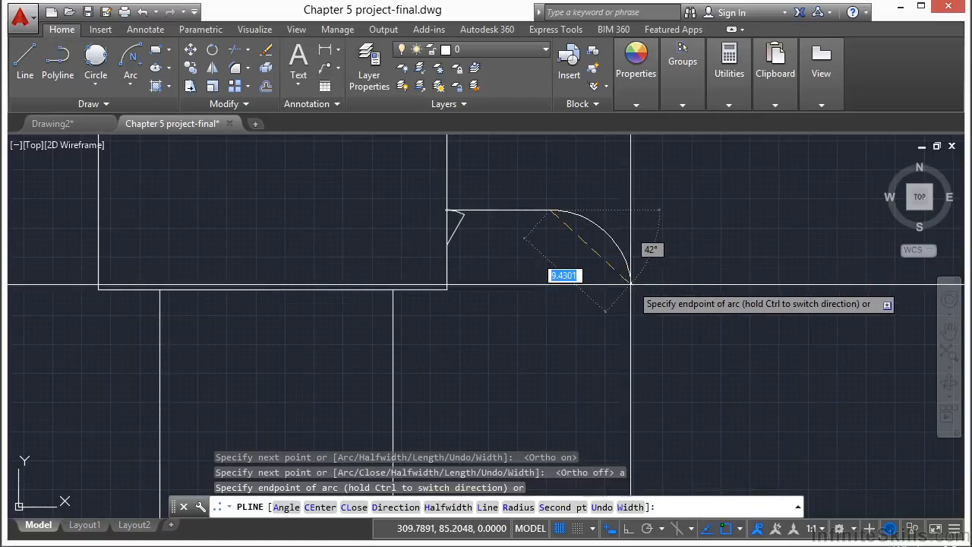
mouse_move(610, 304)
middle_down()
mouse_move(565, 201)
mouse_move(598, 237)
middle_up()
click(501, 286)
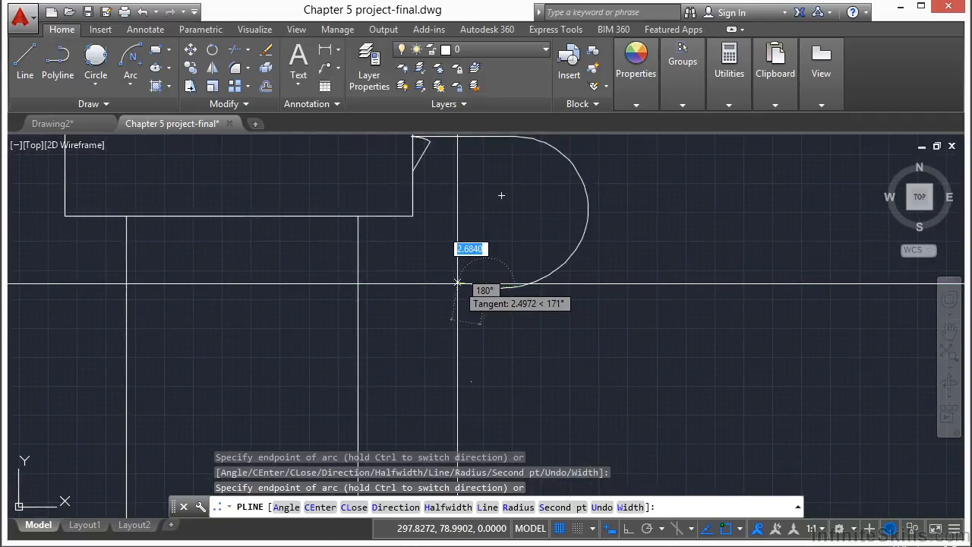
scroll(457, 282, up, 2)
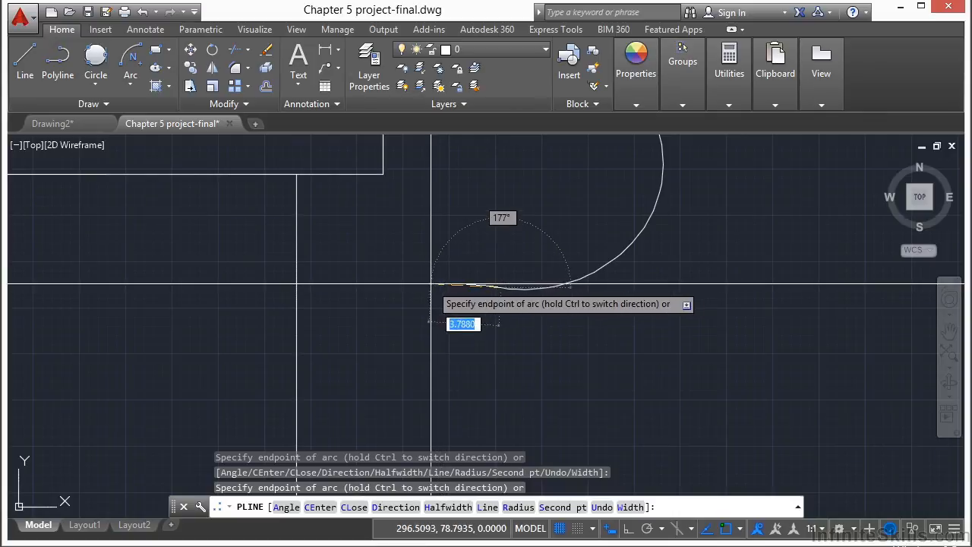
click(406, 283)
- Switch the polyline back to Line mode and finish it perpendicular to the strip's right vertical line
text(l)
key(Return)
text(per)
key(Return)
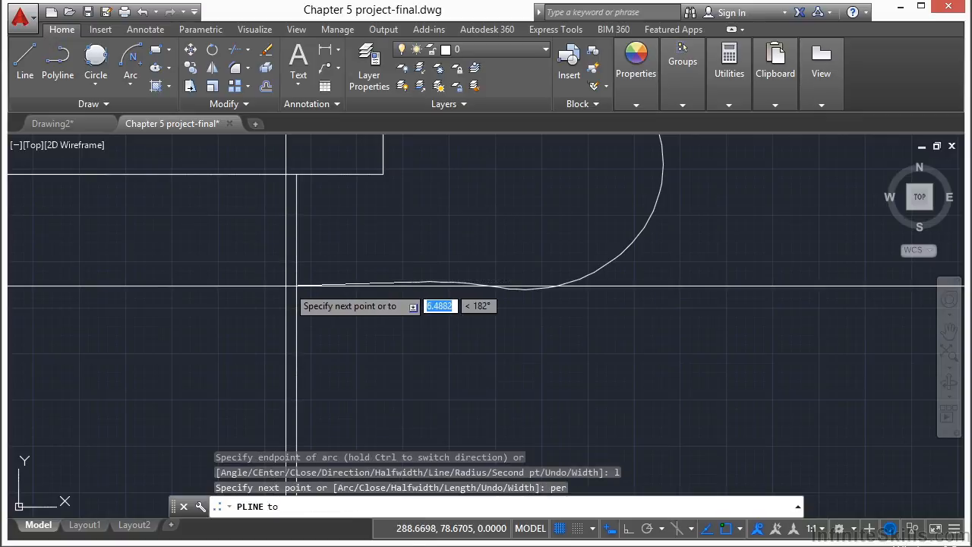
click(296, 284)
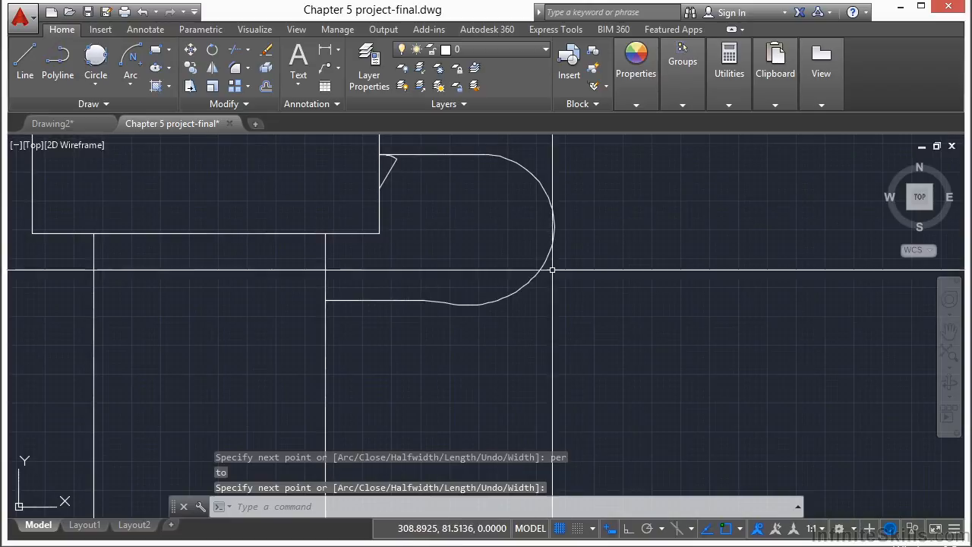
- Offset the curved polyline 3 units to its inner side
text(O)
key(Return)
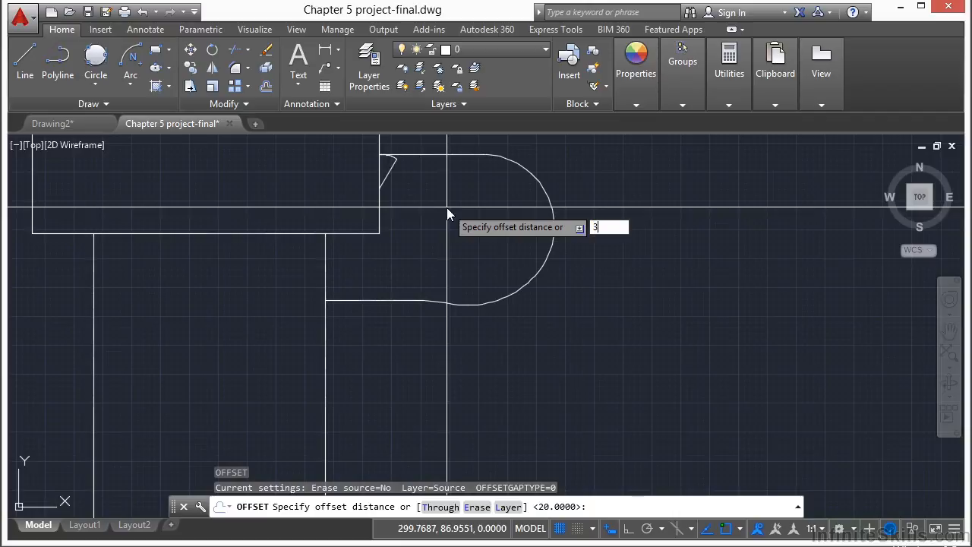
key(Return)
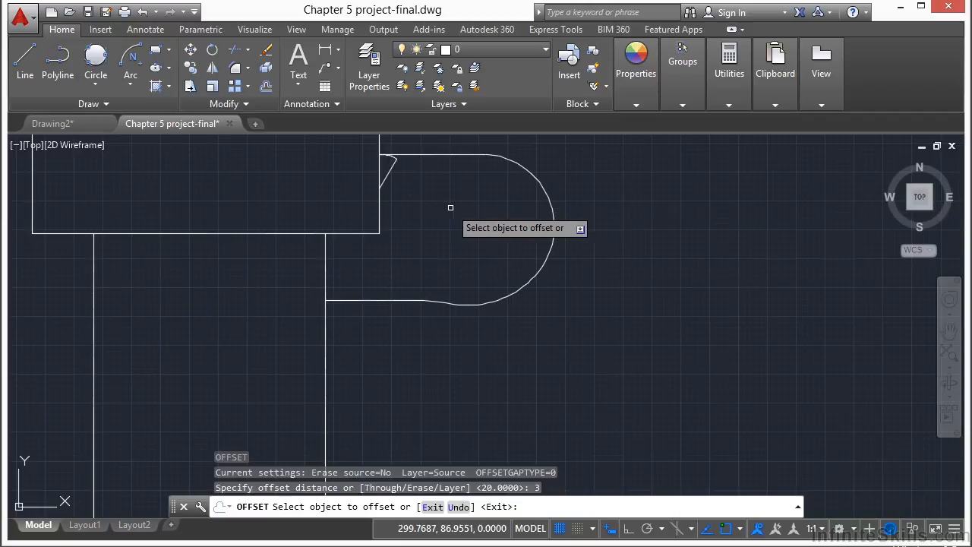
click(473, 154)
click(483, 220)
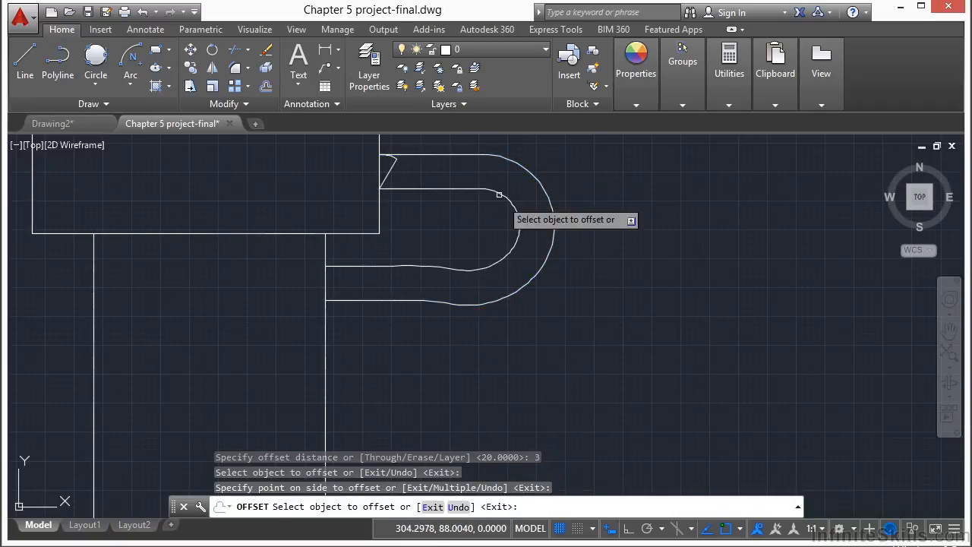
key(Return)
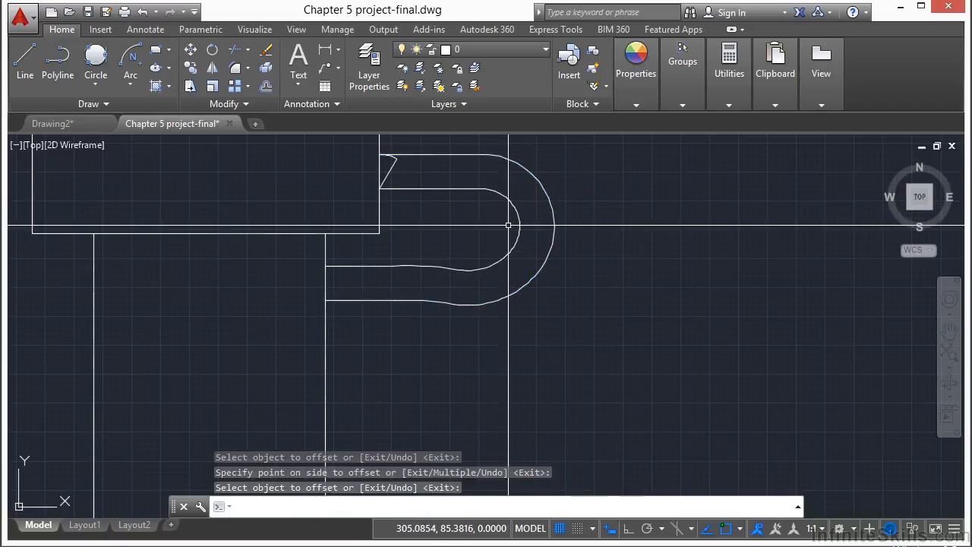
- Place nine points in a rough closed loop in the open area left of the rectangle and strip, above the upper horizontal line
scroll(709, 258, down, 3)
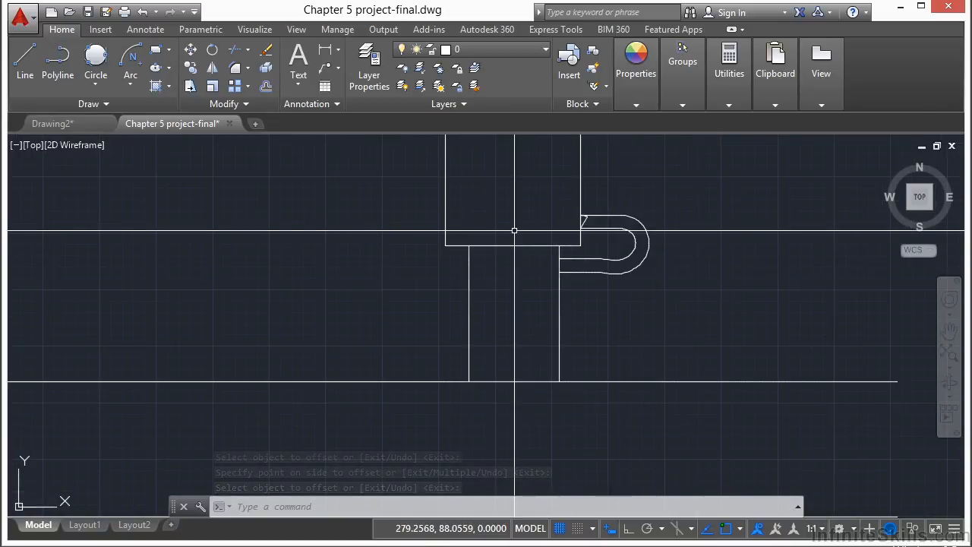
scroll(512, 232, down, 3)
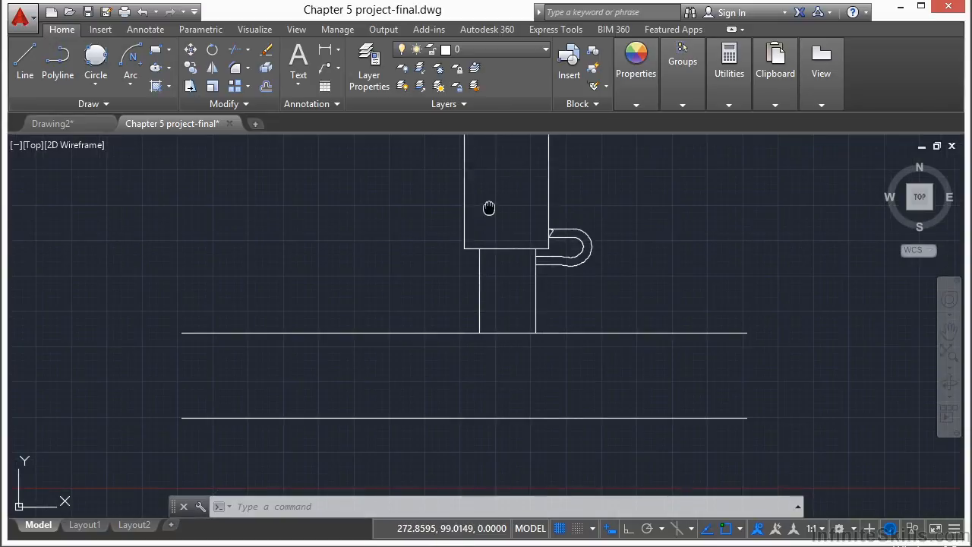
middle_drag(496, 299, 491, 271)
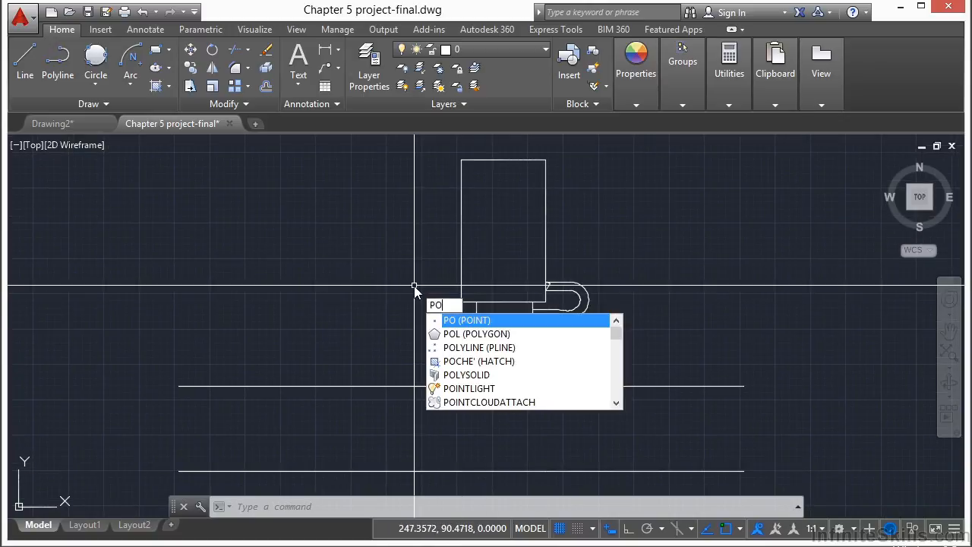
key(Return)
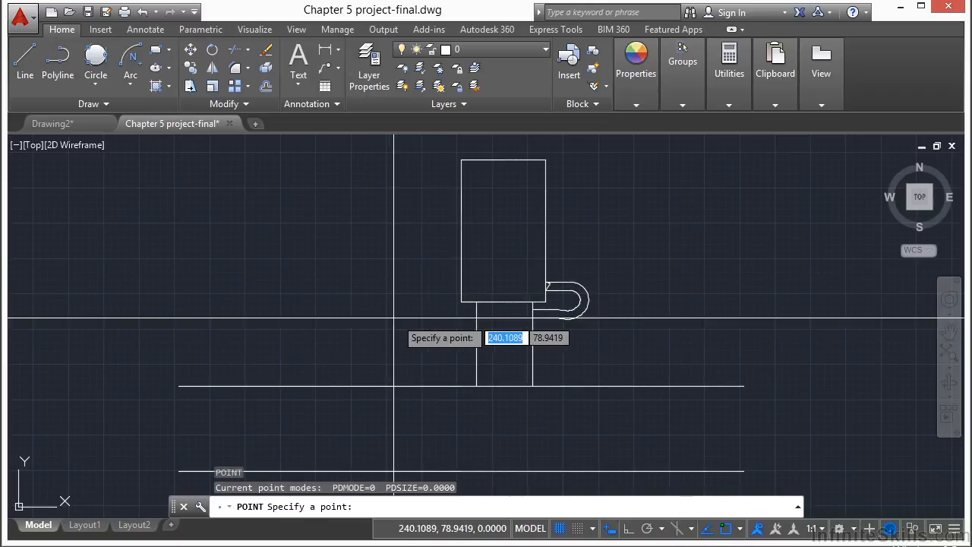
scroll(393, 318, up, 3)
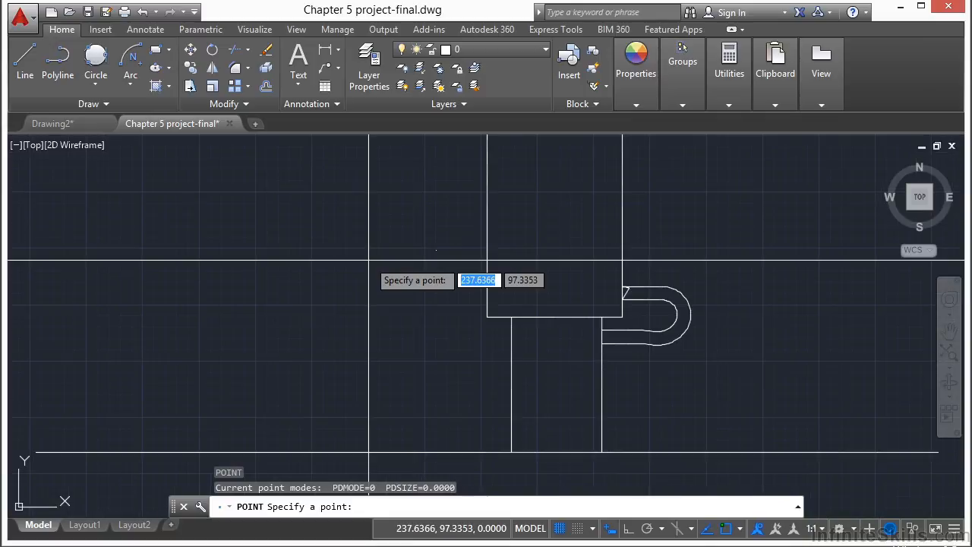
click(341, 346)
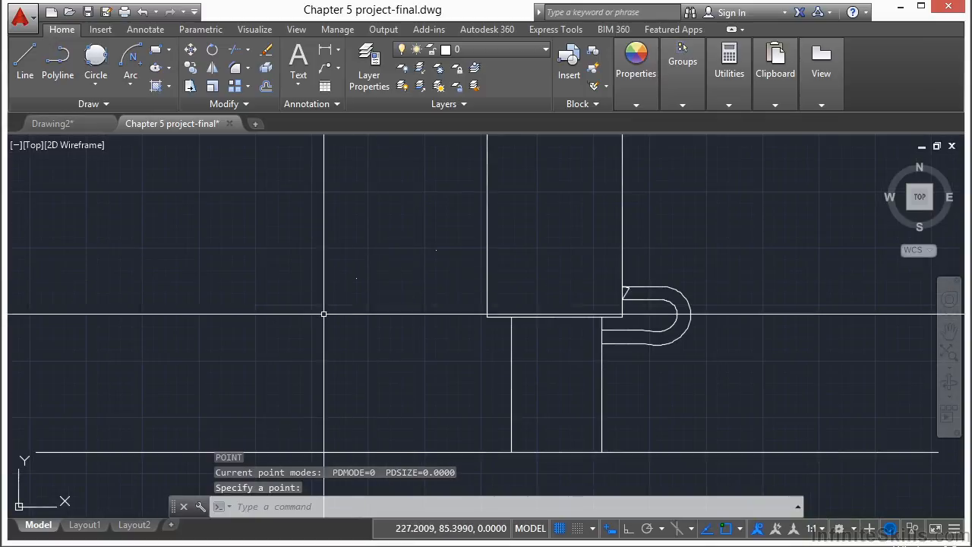
key(Return)
click(357, 422)
key(Return)
click(430, 429)
click(462, 384)
key(Return)
click(470, 306)
key(Return)
click(460, 266)
key(Return)
click(394, 261)
key(Return)
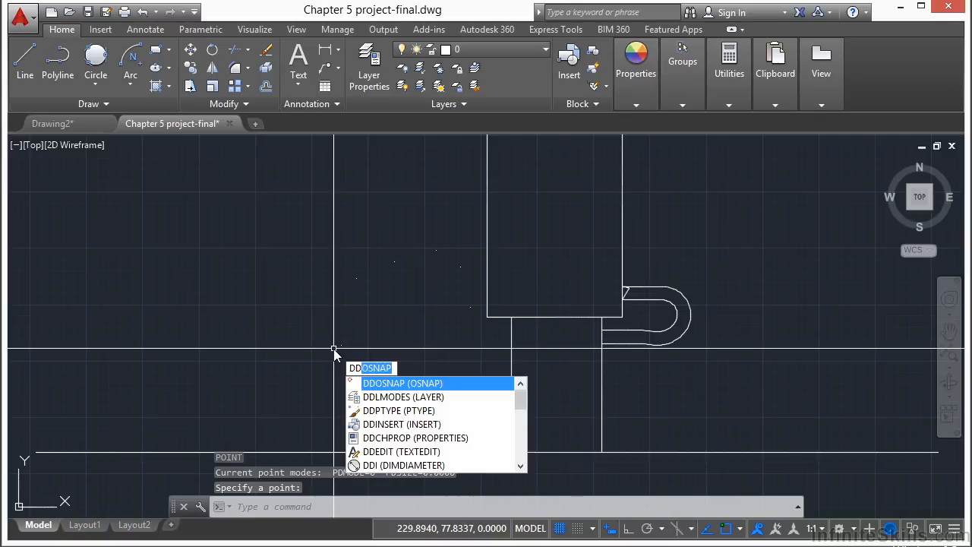
- Run DDPTYPE and apply the plain X point style, keeping the size relative to the screen
text(pt)
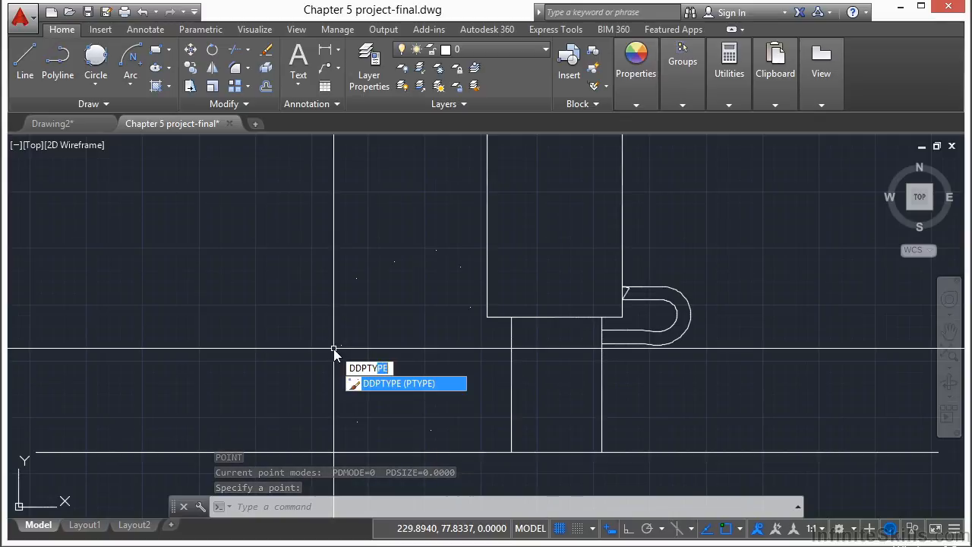
key(Return)
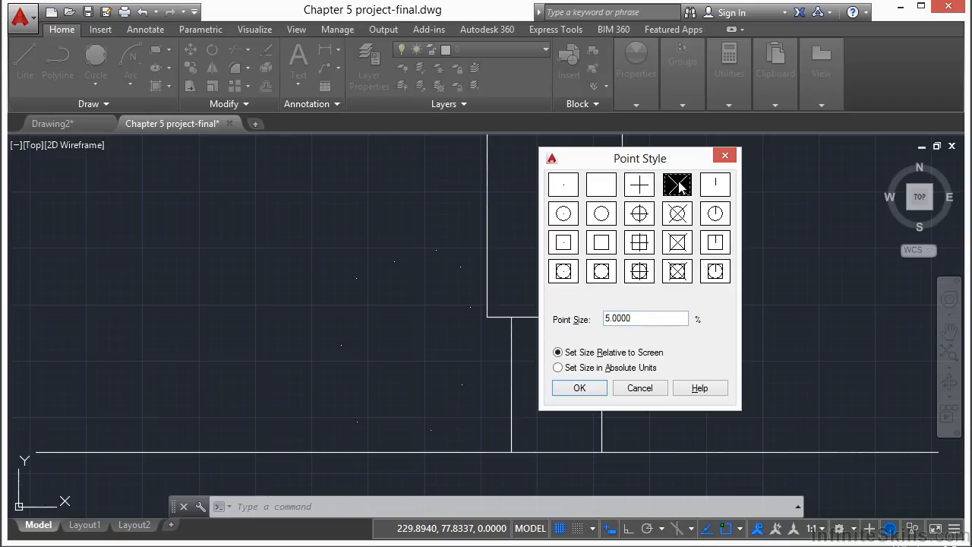
click(591, 389)
click(587, 384)
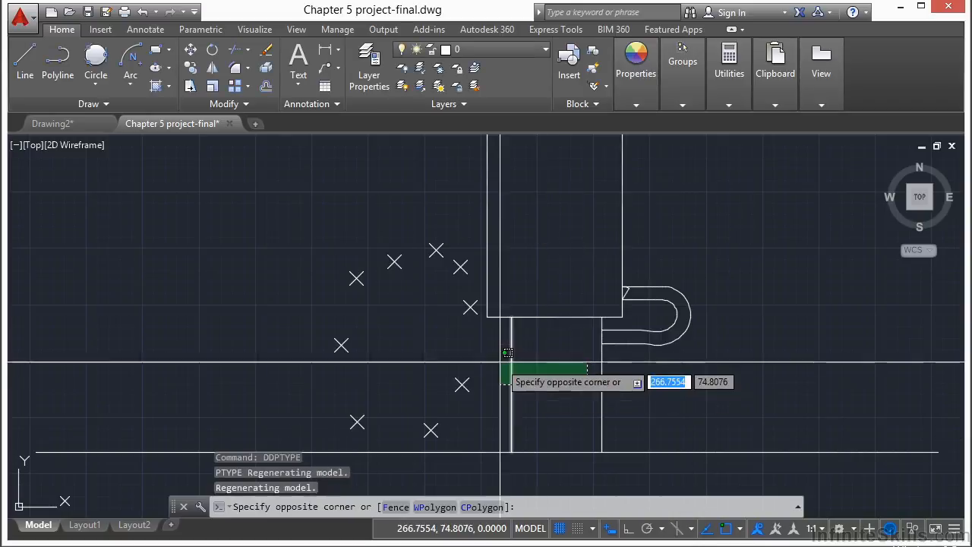
key(Escape)
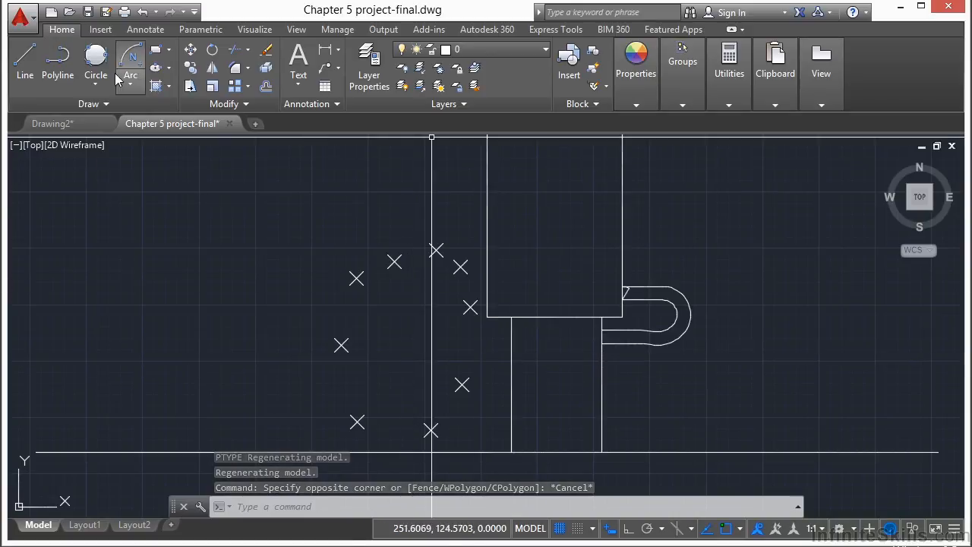
- Draw a closed polyline through all nine X points, starting from the topmost point and going round the loop
click(58, 60)
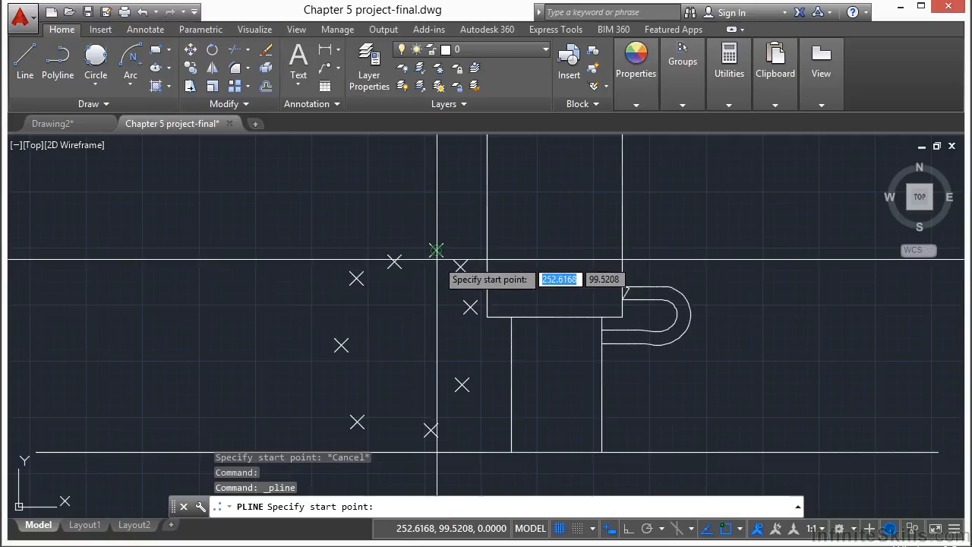
scroll(434, 250, up, 2)
click(435, 250)
click(303, 302)
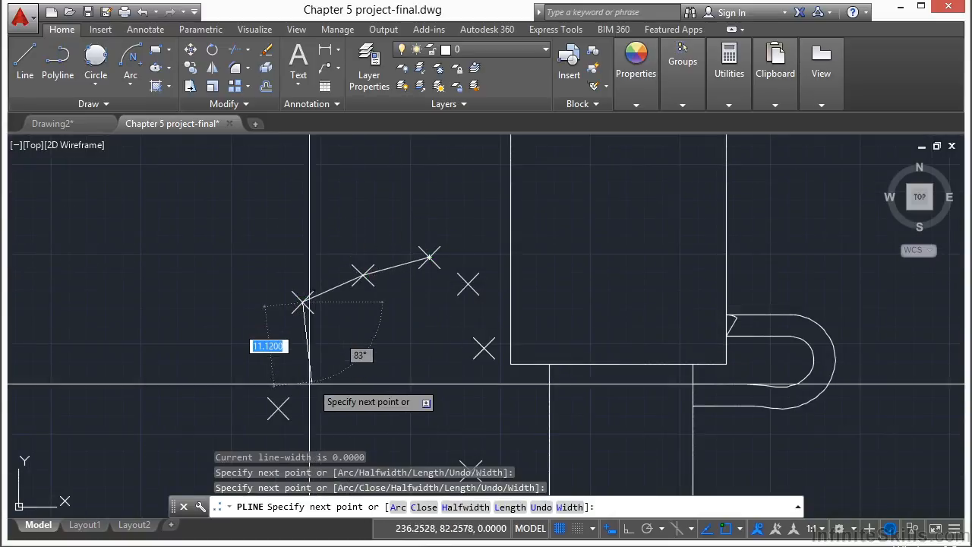
click(278, 408)
middle_drag(392, 336, 369, 154)
click(278, 343)
click(396, 356)
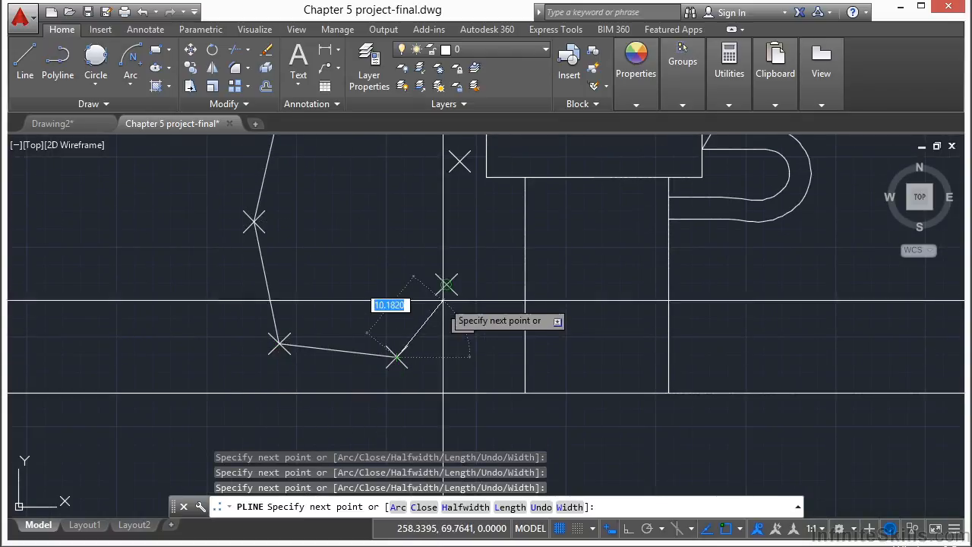
click(447, 284)
click(459, 161)
middle_drag(460, 161, 453, 303)
click(436, 242)
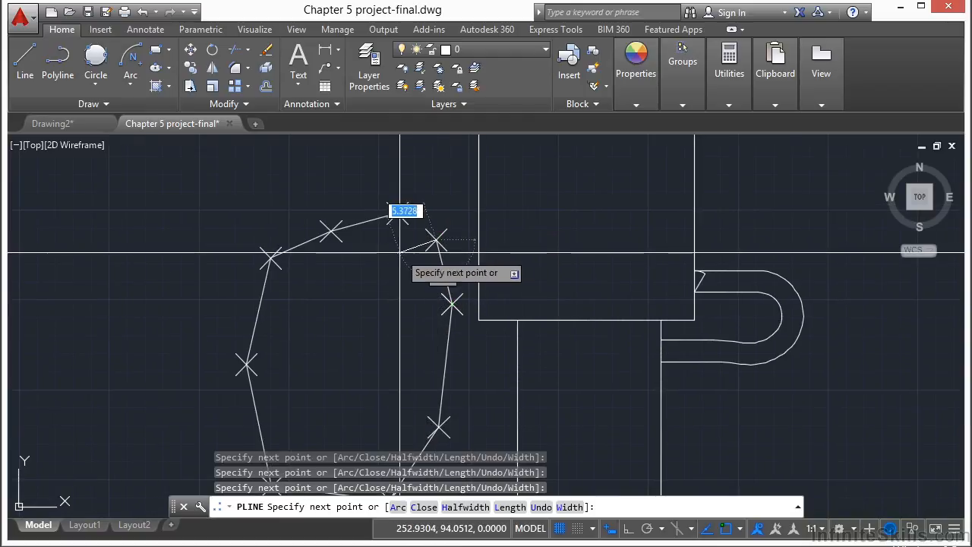
text(cl)
key(Return)
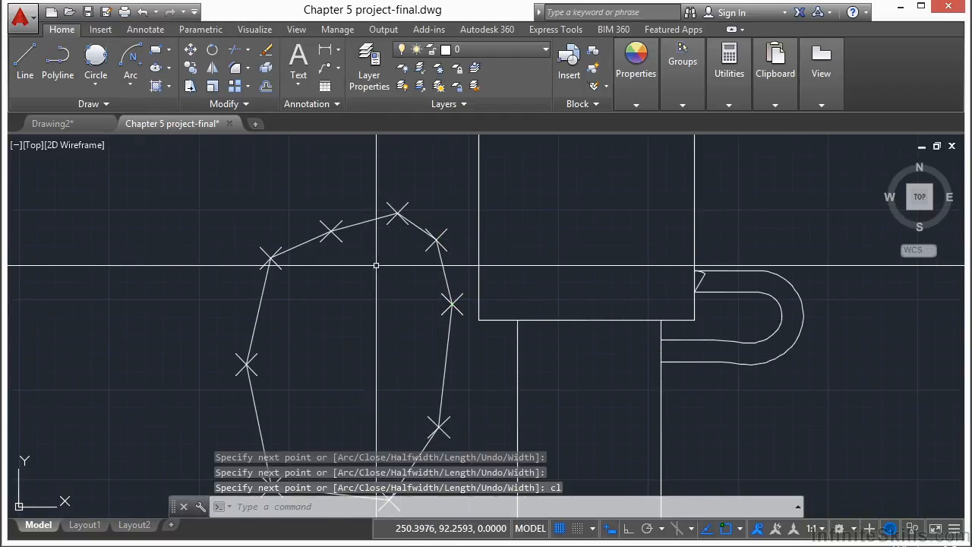
- Draw ten separate small circles of varied radius, around 2.5 units, scattered inside the closed polyline
scroll(381, 265, down, 5)
scroll(318, 329, up, 2)
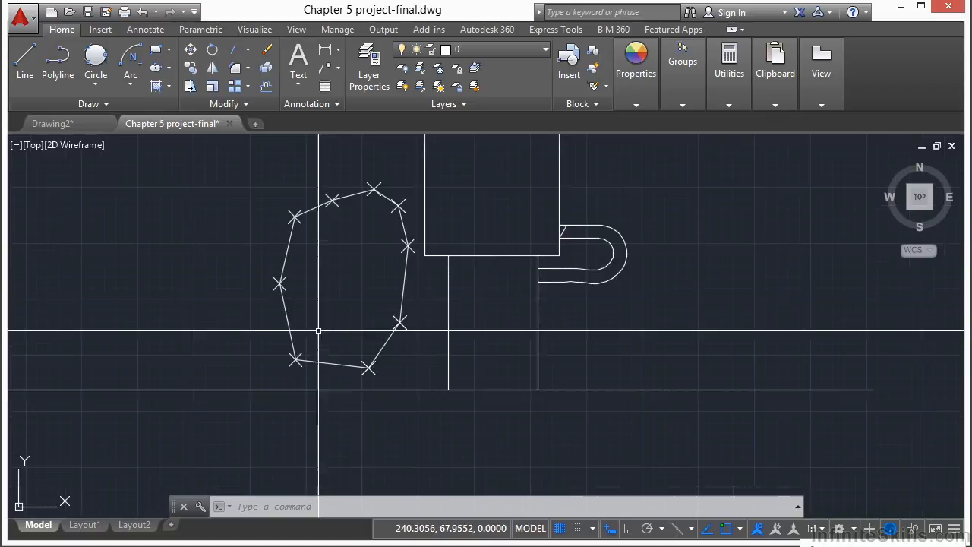
click(96, 85)
click(104, 112)
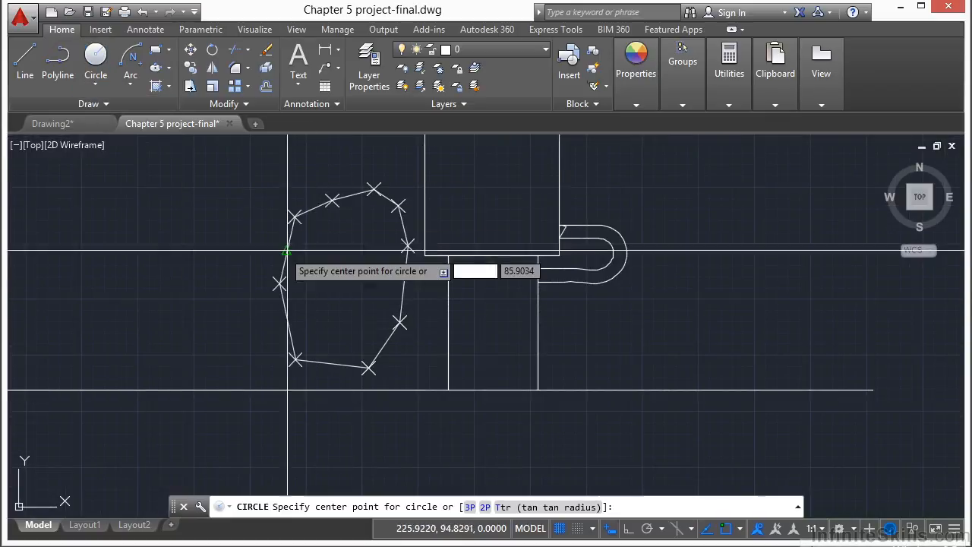
scroll(304, 258, up, 2)
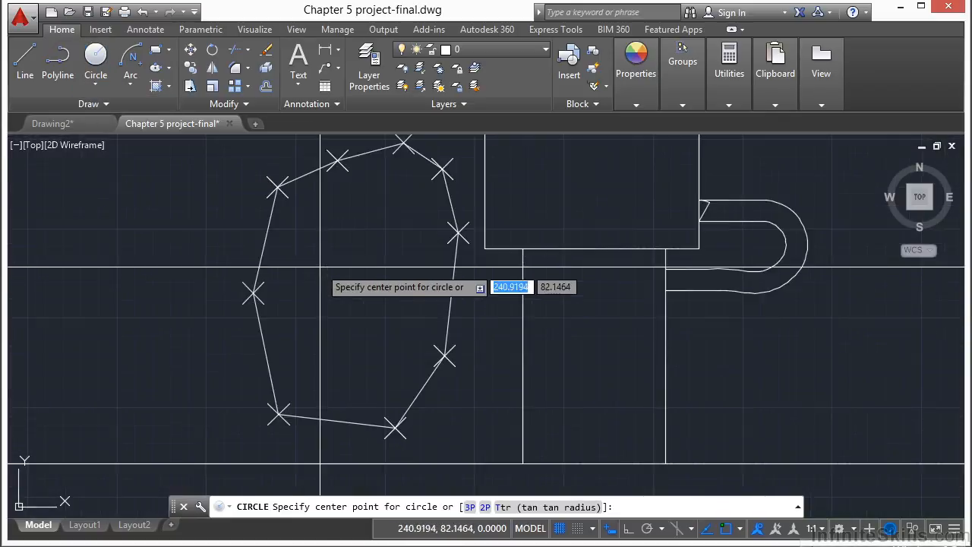
click(312, 220)
click(327, 208)
key(Return)
click(381, 199)
key(Return)
click(407, 252)
click(418, 255)
key(Return)
click(316, 278)
click(334, 269)
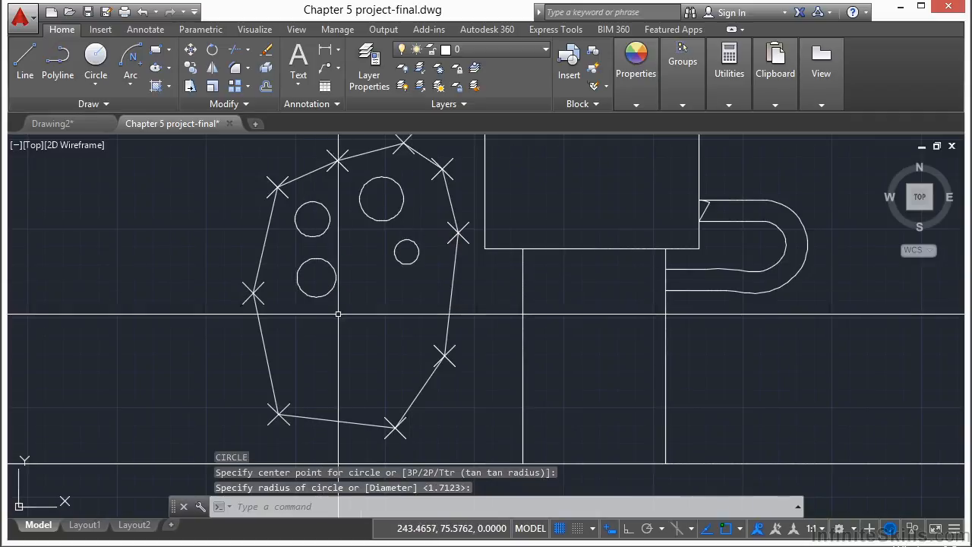
key(Return)
click(368, 274)
click(384, 285)
key(Return)
click(401, 310)
click(407, 328)
key(Return)
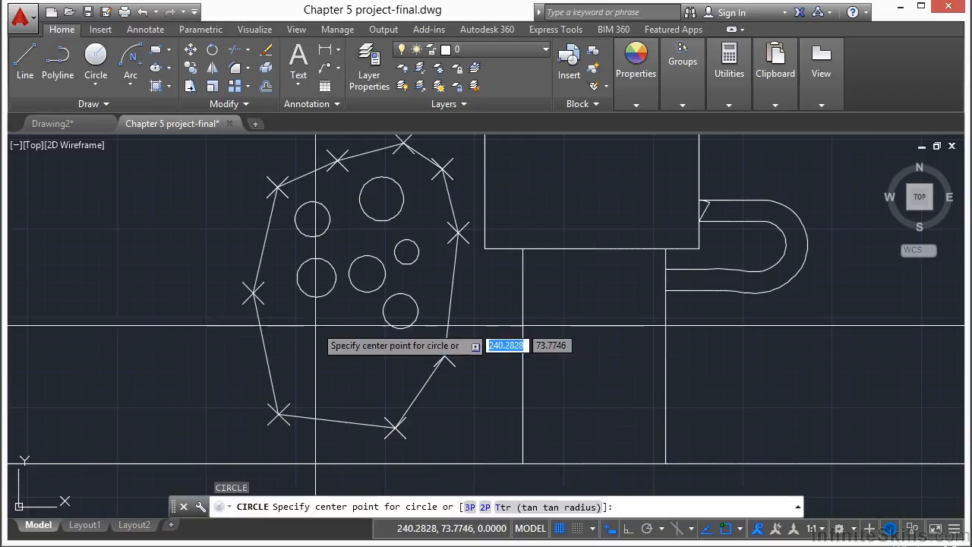
click(315, 326)
click(323, 341)
key(Return)
click(302, 380)
click(313, 389)
key(Return)
click(357, 350)
click(365, 368)
key(Return)
click(365, 391)
click(380, 401)
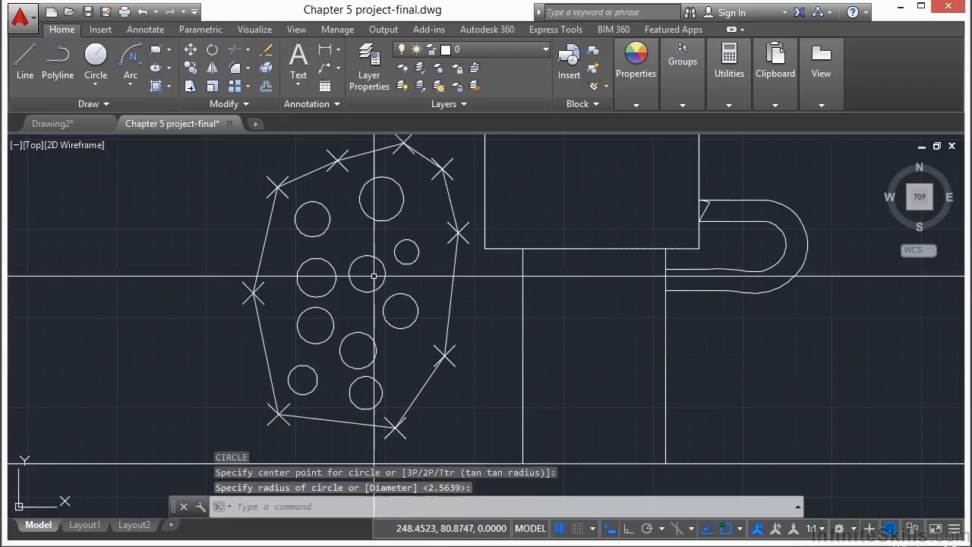
click(348, 277)
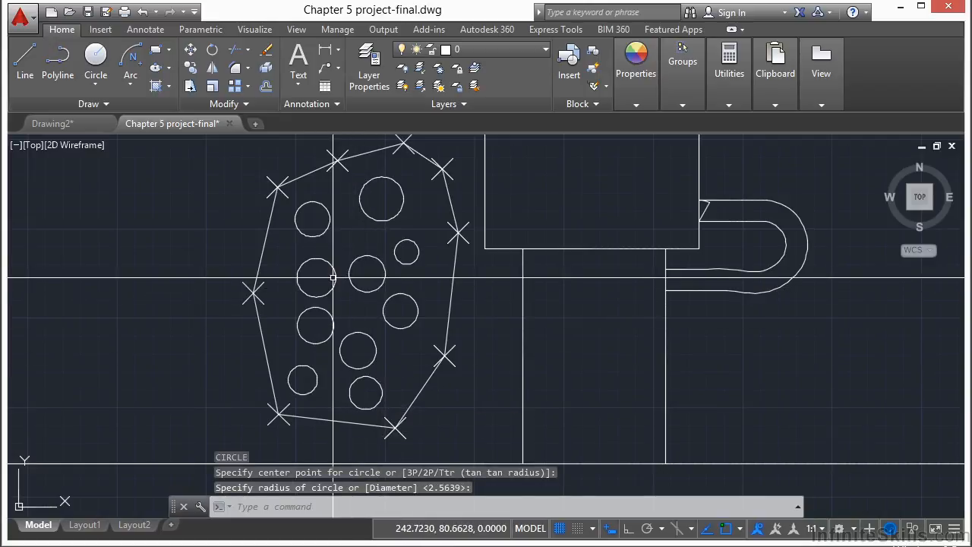
- Draw a centre-defined ellipse in the open area right of the rectangle, with a 5-unit horizontal and a 10-unit vertical half-axis
scroll(333, 278, down, 6)
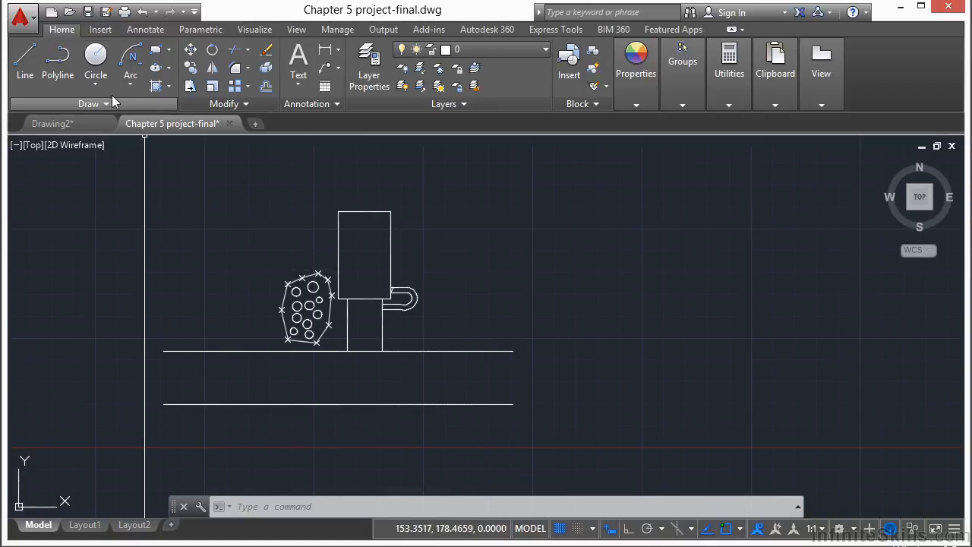
click(168, 68)
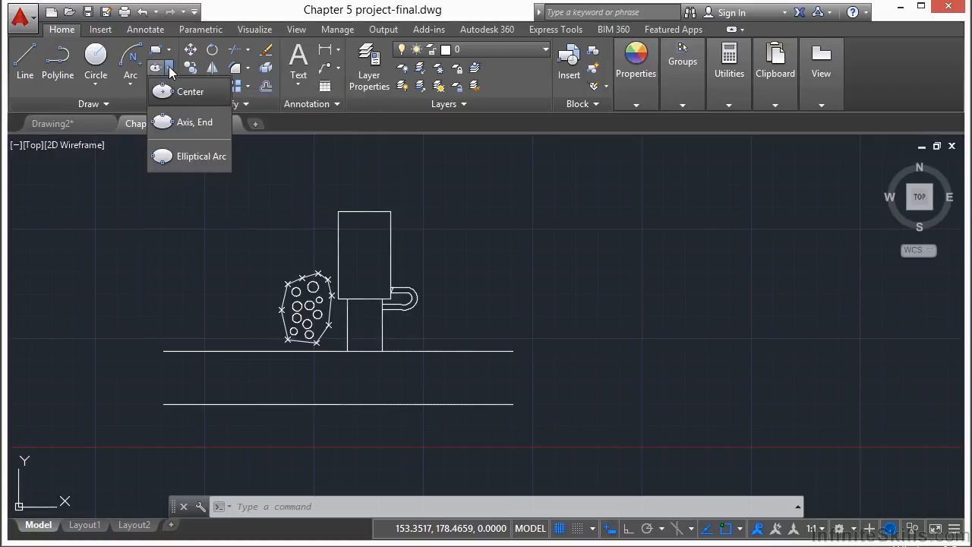
click(202, 92)
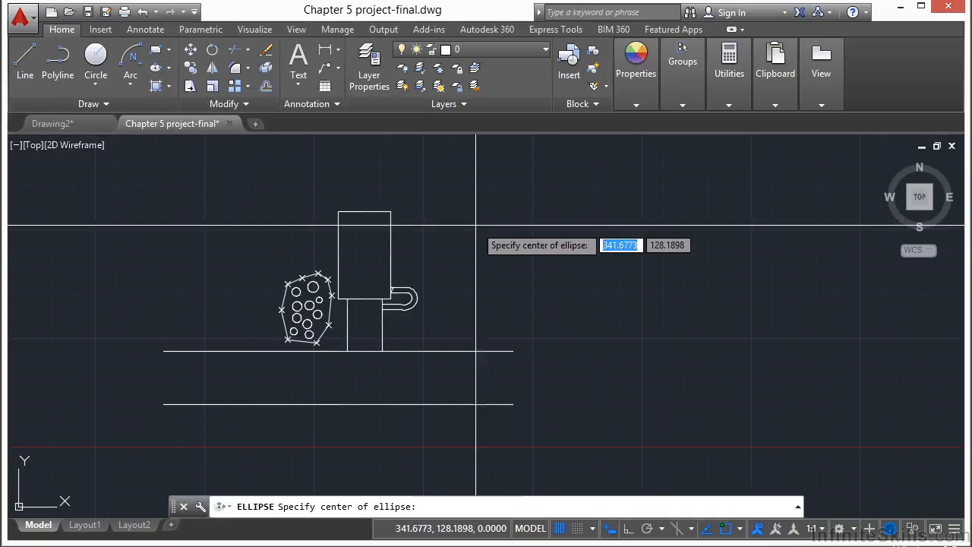
scroll(444, 253, up, 2)
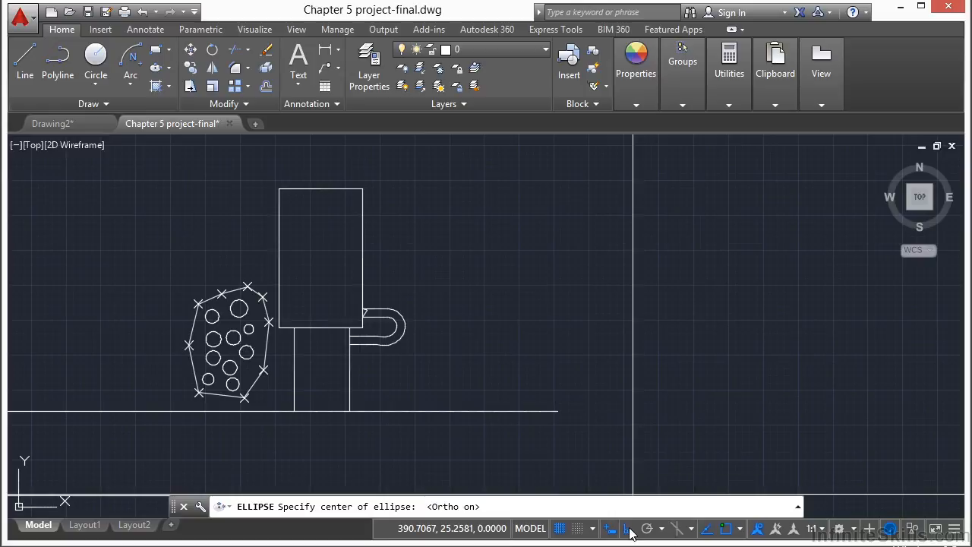
click(437, 250)
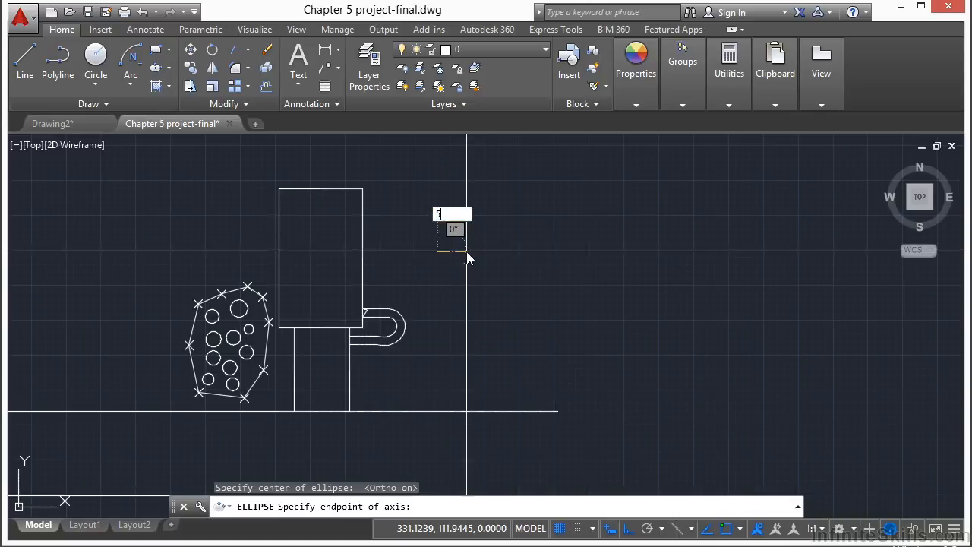
text(5)
key(Return)
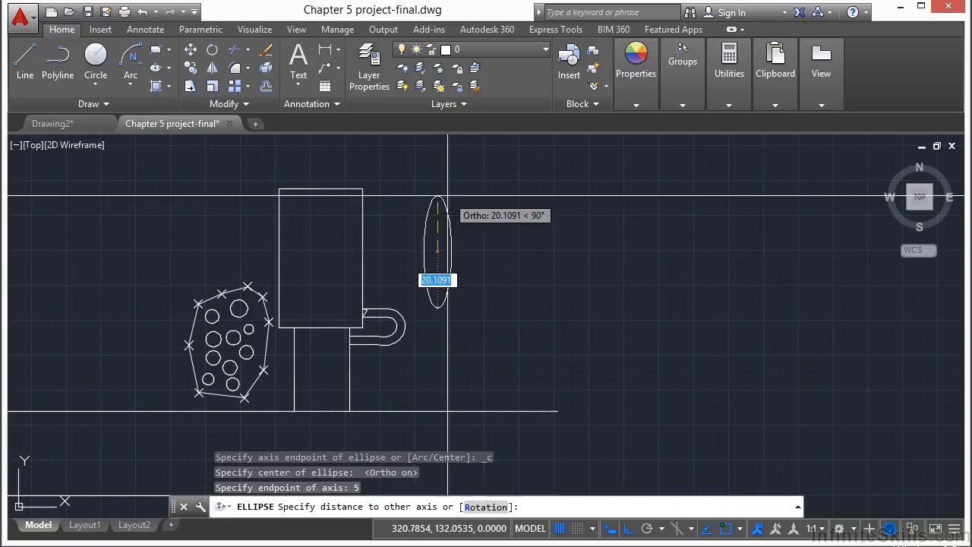
text(10)
key(Return)
scroll(445, 235, up, 2)
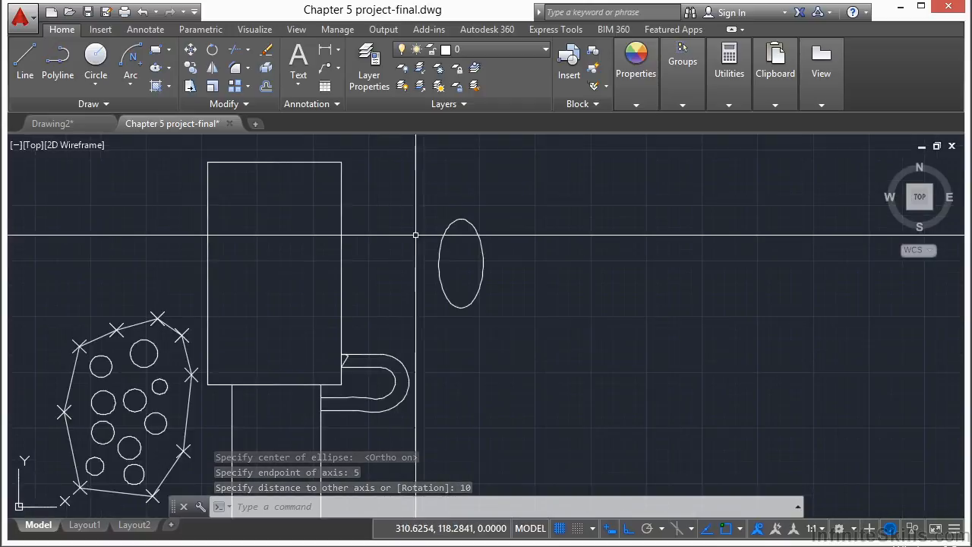
- Draw a 6-sided polygon inscribed in a circle of radius 1, just left of the ellipse
middle_drag(435, 249, 440, 224)
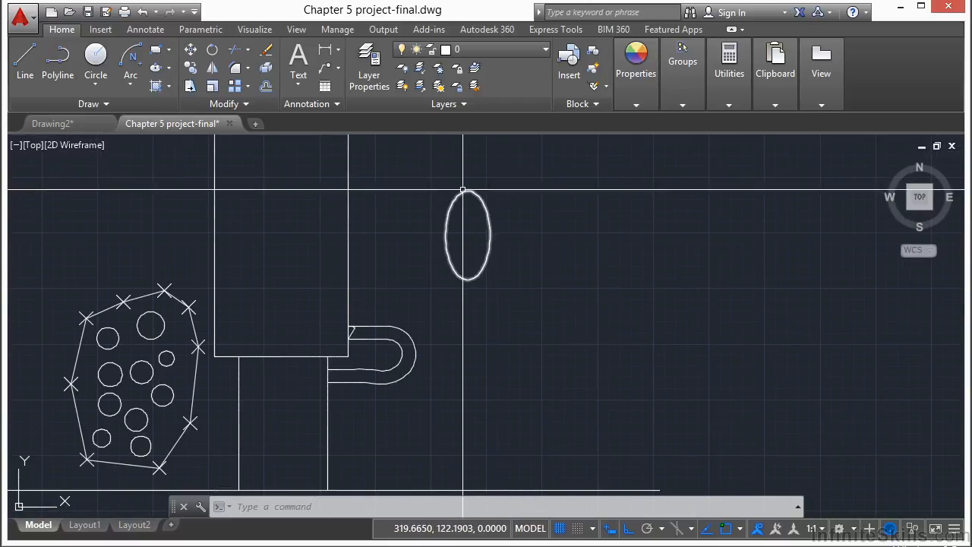
scroll(460, 204, up, 2)
middle_drag(457, 227, 486, 233)
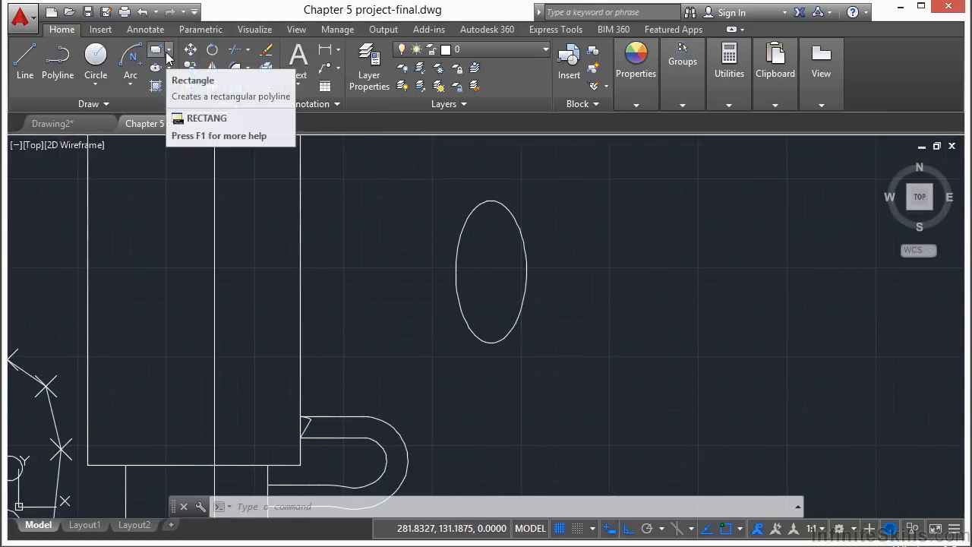
click(187, 106)
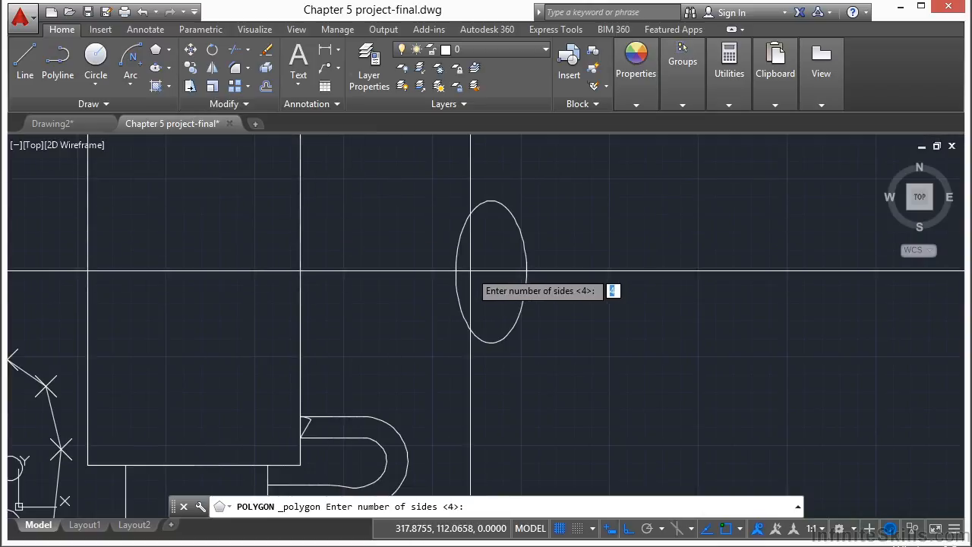
key(Return)
scroll(425, 267, up, 4)
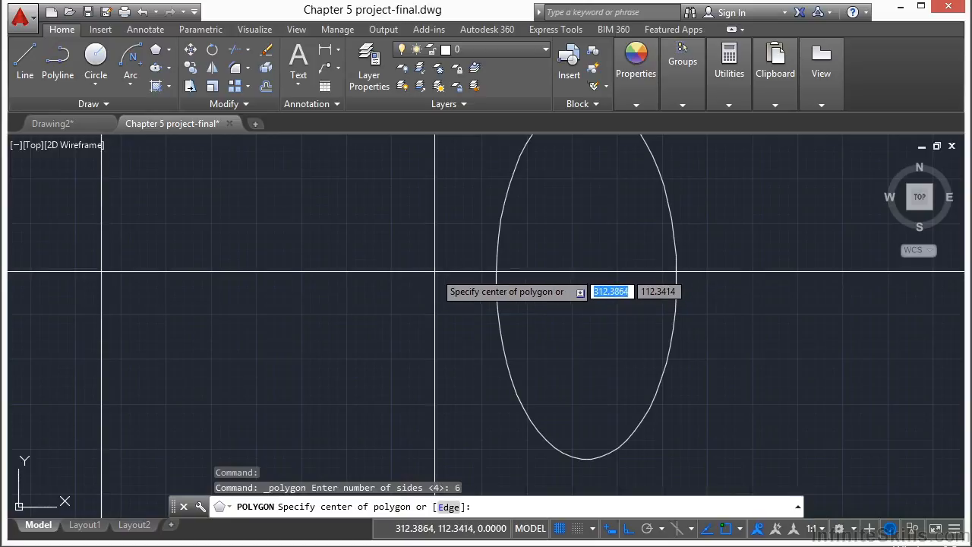
click(434, 271)
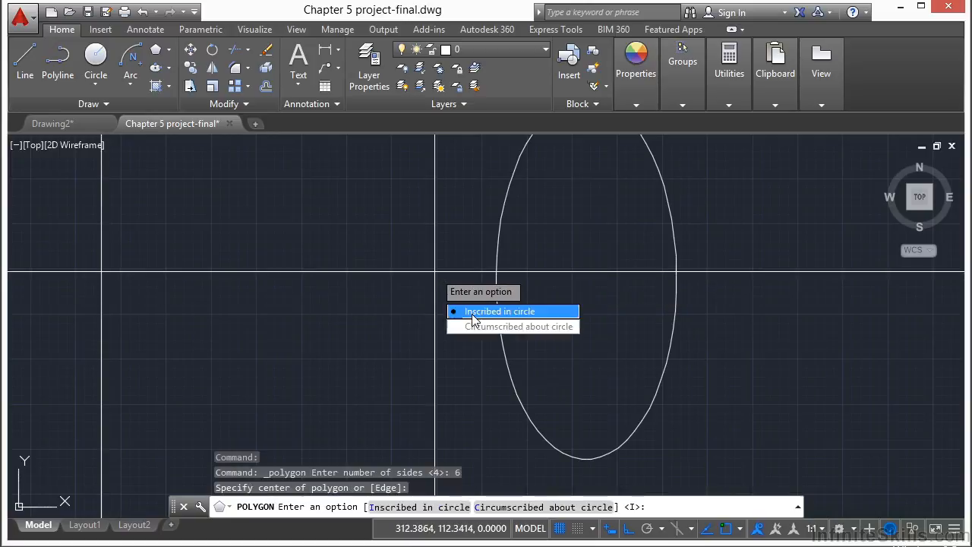
click(472, 313)
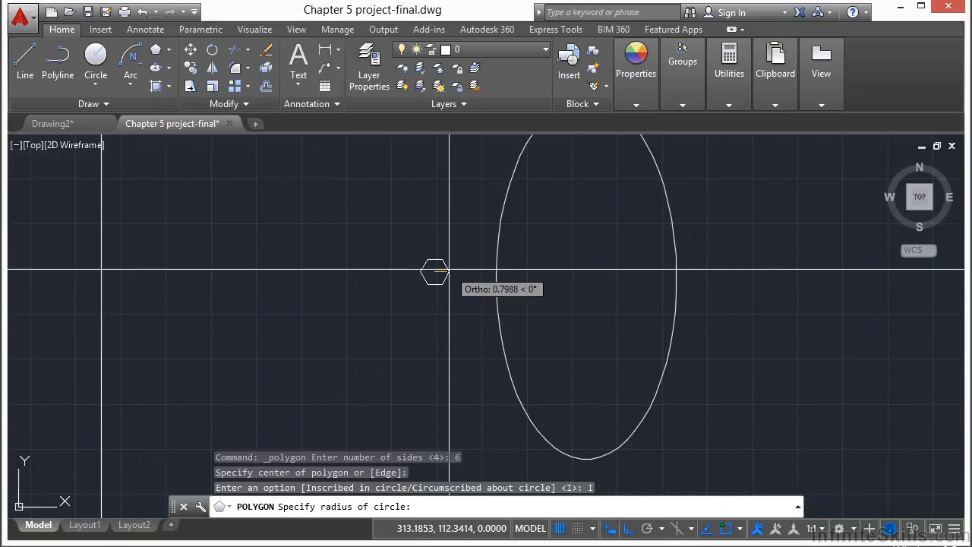
key(Return)
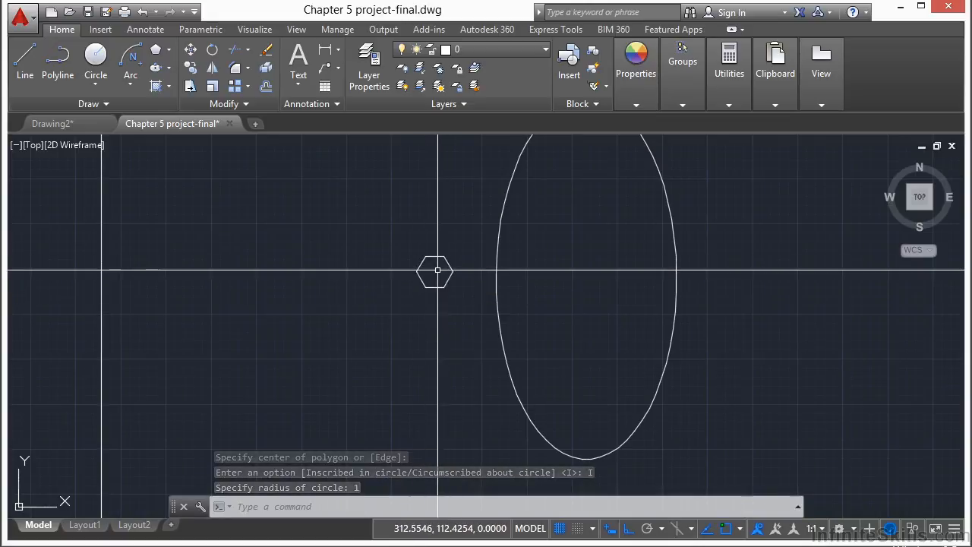
- With Ortho off, copy the hexagon from its centre to fifteen positions to form a ring around the ellipse
text(cp)
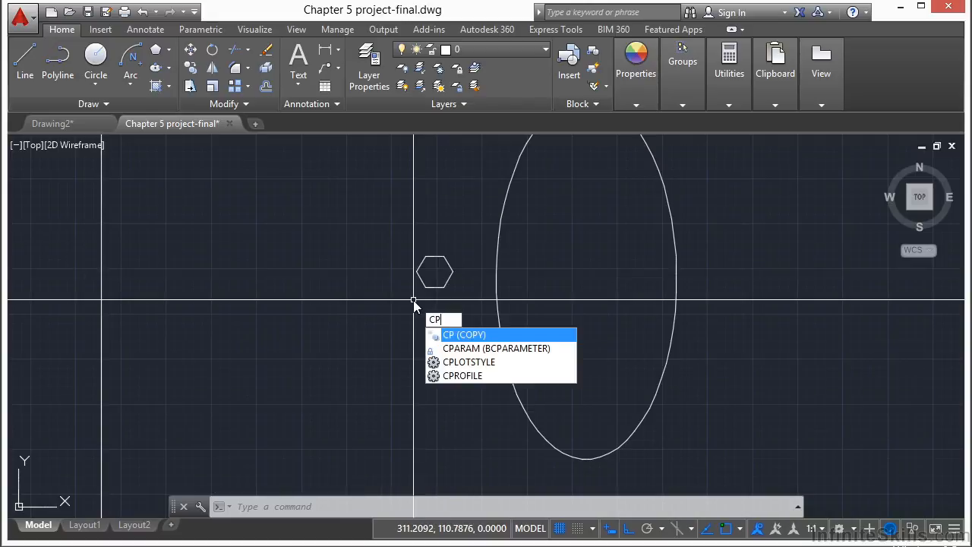
key(Return)
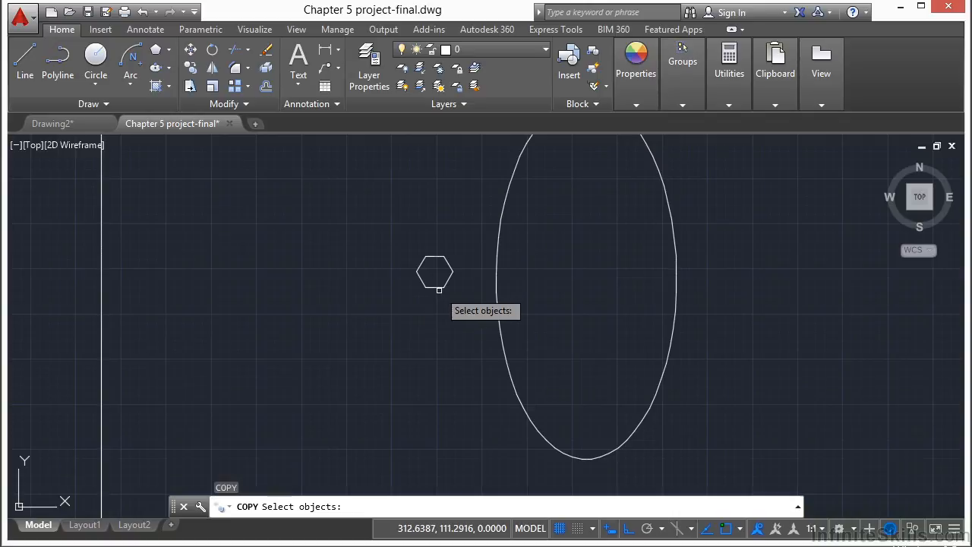
key(Return)
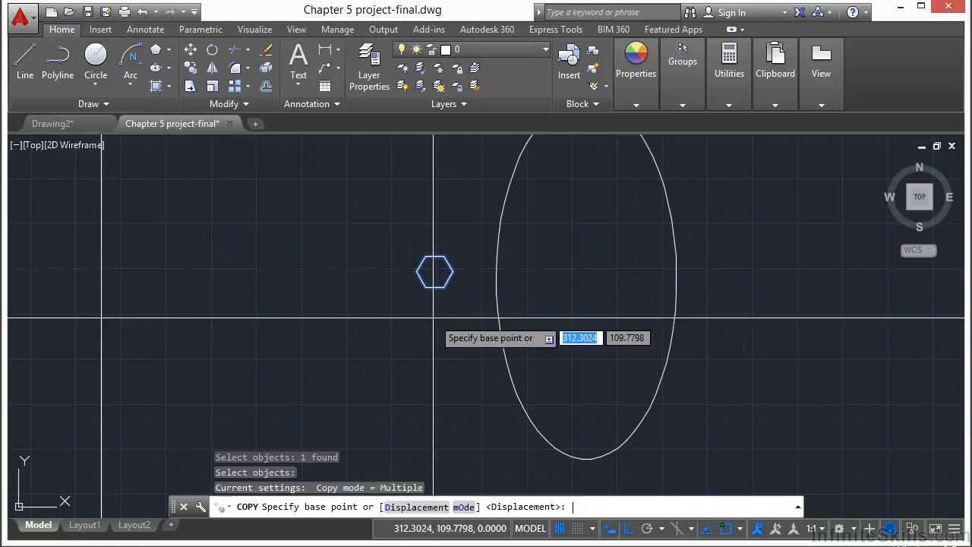
scroll(433, 281, up, 2)
scroll(432, 277, up, 2)
click(438, 253)
scroll(442, 244, down, 3)
click(627, 530)
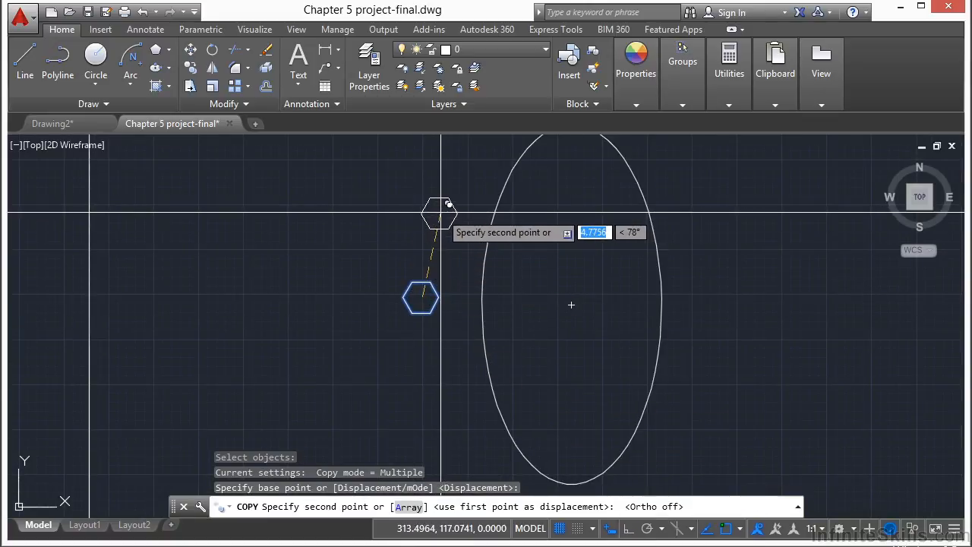
scroll(418, 277, down, 2)
click(427, 252)
click(438, 211)
click(463, 165)
click(501, 161)
click(549, 167)
click(574, 201)
click(590, 249)
click(590, 308)
click(584, 358)
click(570, 408)
click(529, 430)
click(481, 418)
click(453, 383)
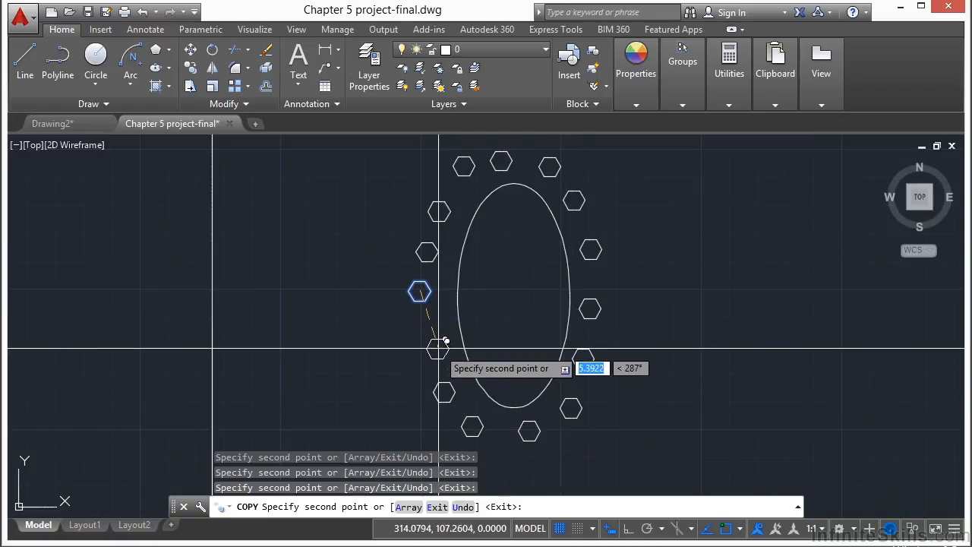
click(433, 350)
click(426, 325)
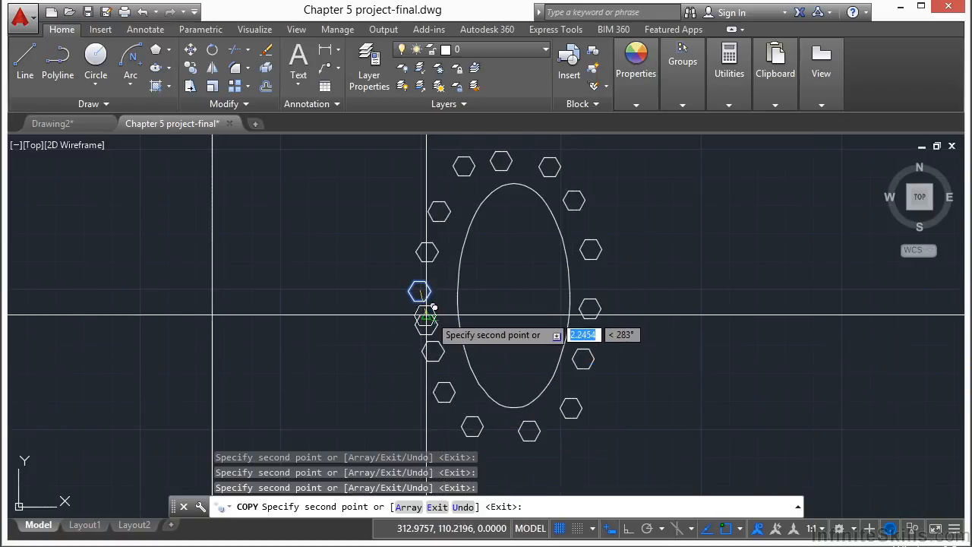
key(Return)
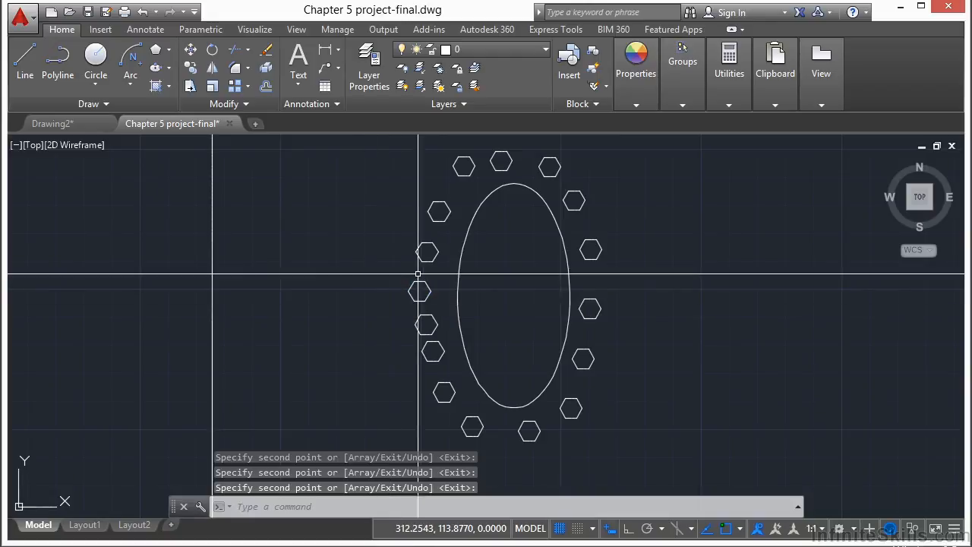
- Save the Chapter 5 project-final drawing under its existing name
middle_click(414, 278)
middle_click(413, 278)
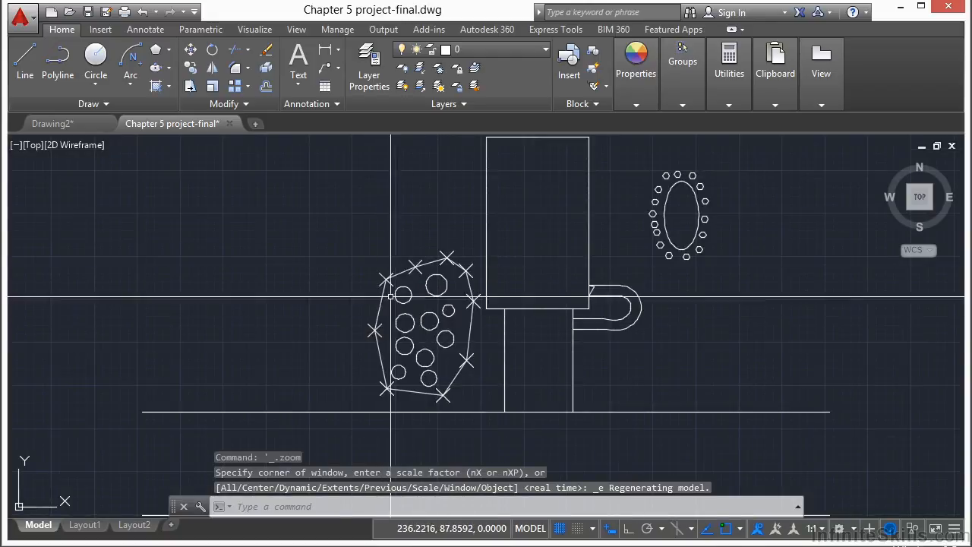
scroll(403, 208, down, 3)
middle_drag(403, 208, 405, 213)
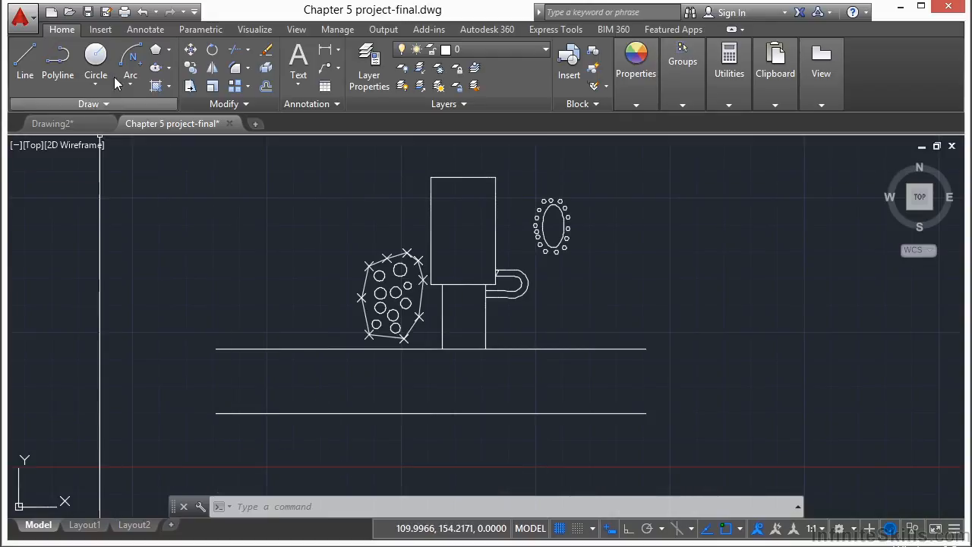
click(89, 12)
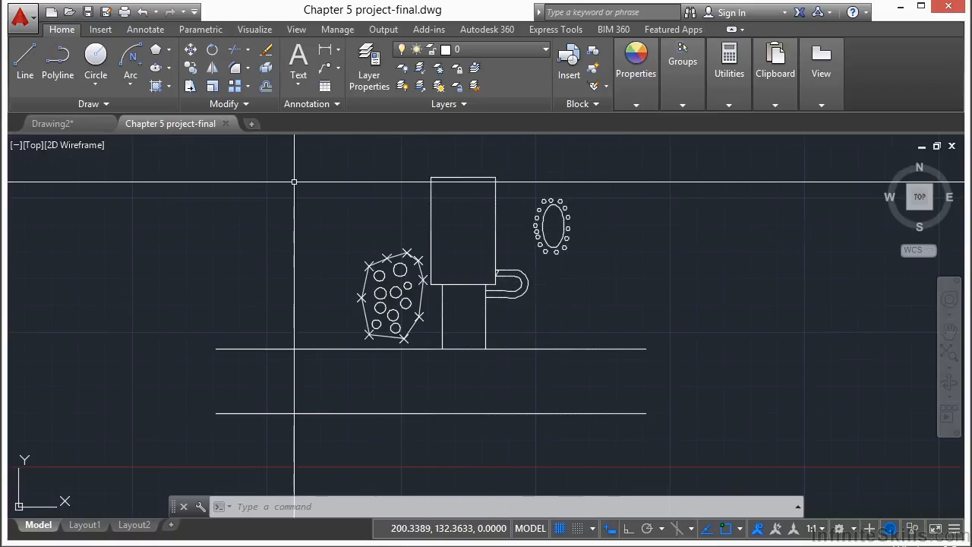
middle_drag(446, 288, 291, 310)
middle_drag(231, 249, 319, 241)
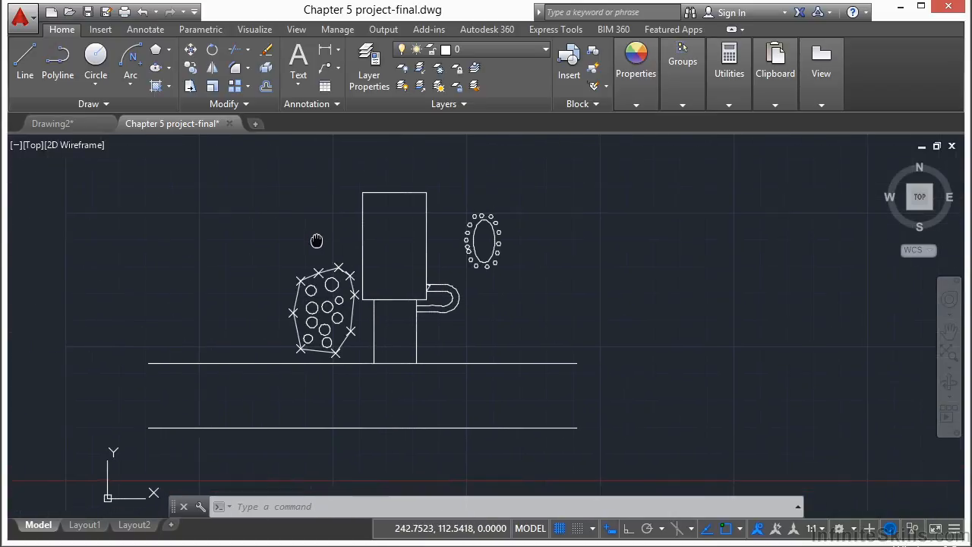